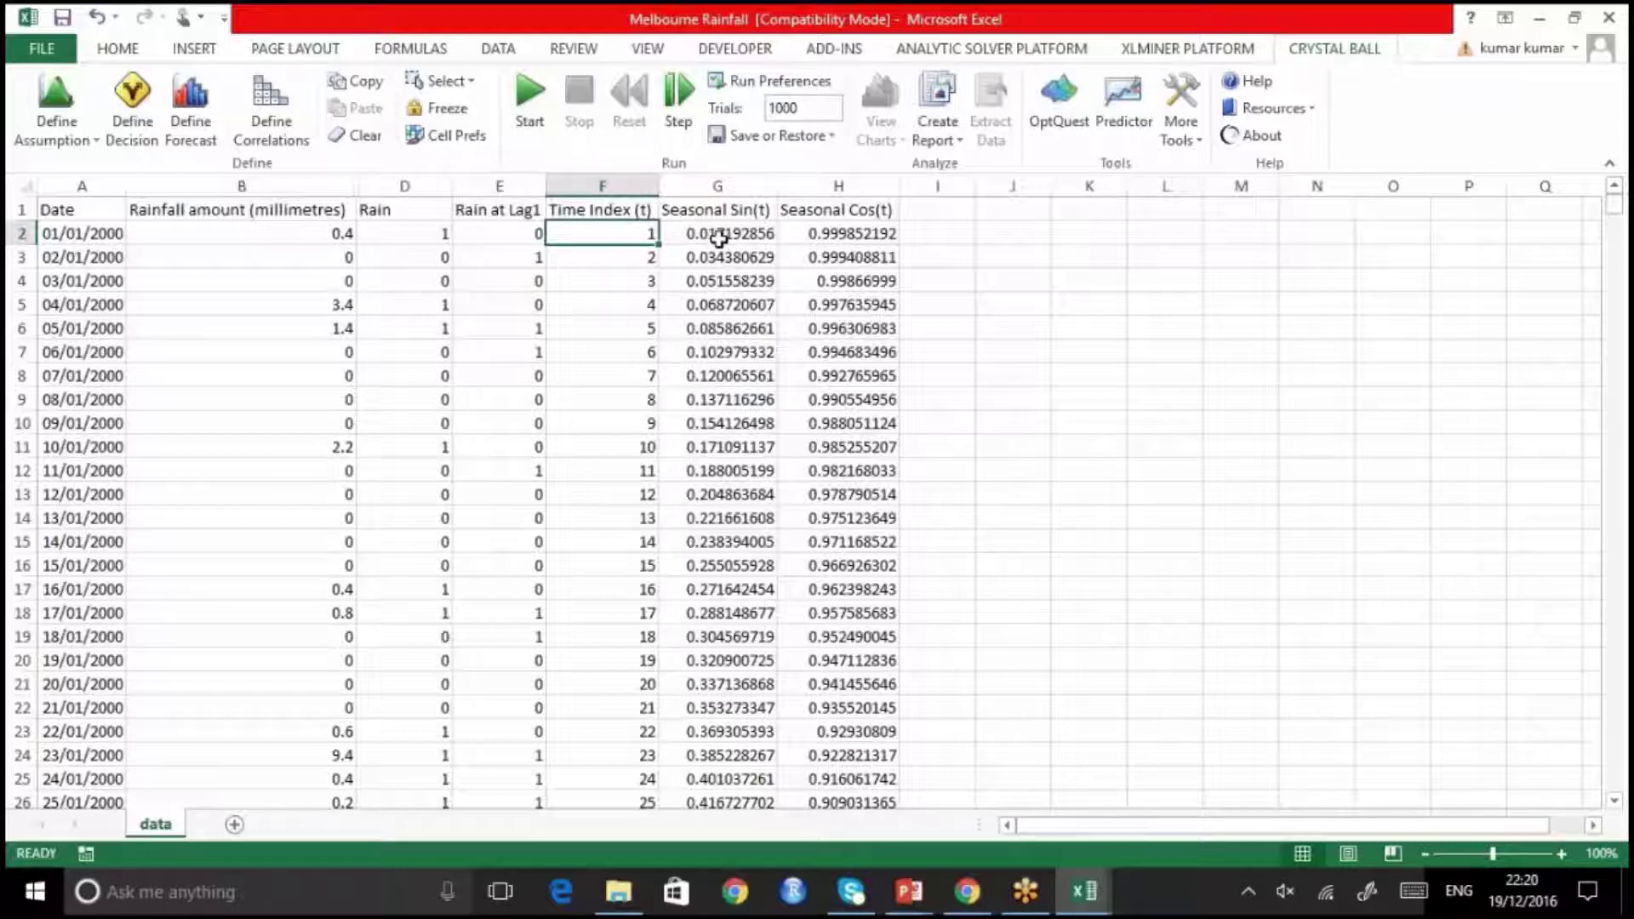
Partition the rainfall data as a time series by specified percentages, with 80% for training and 20% for validation.
left_click(1158, 50)
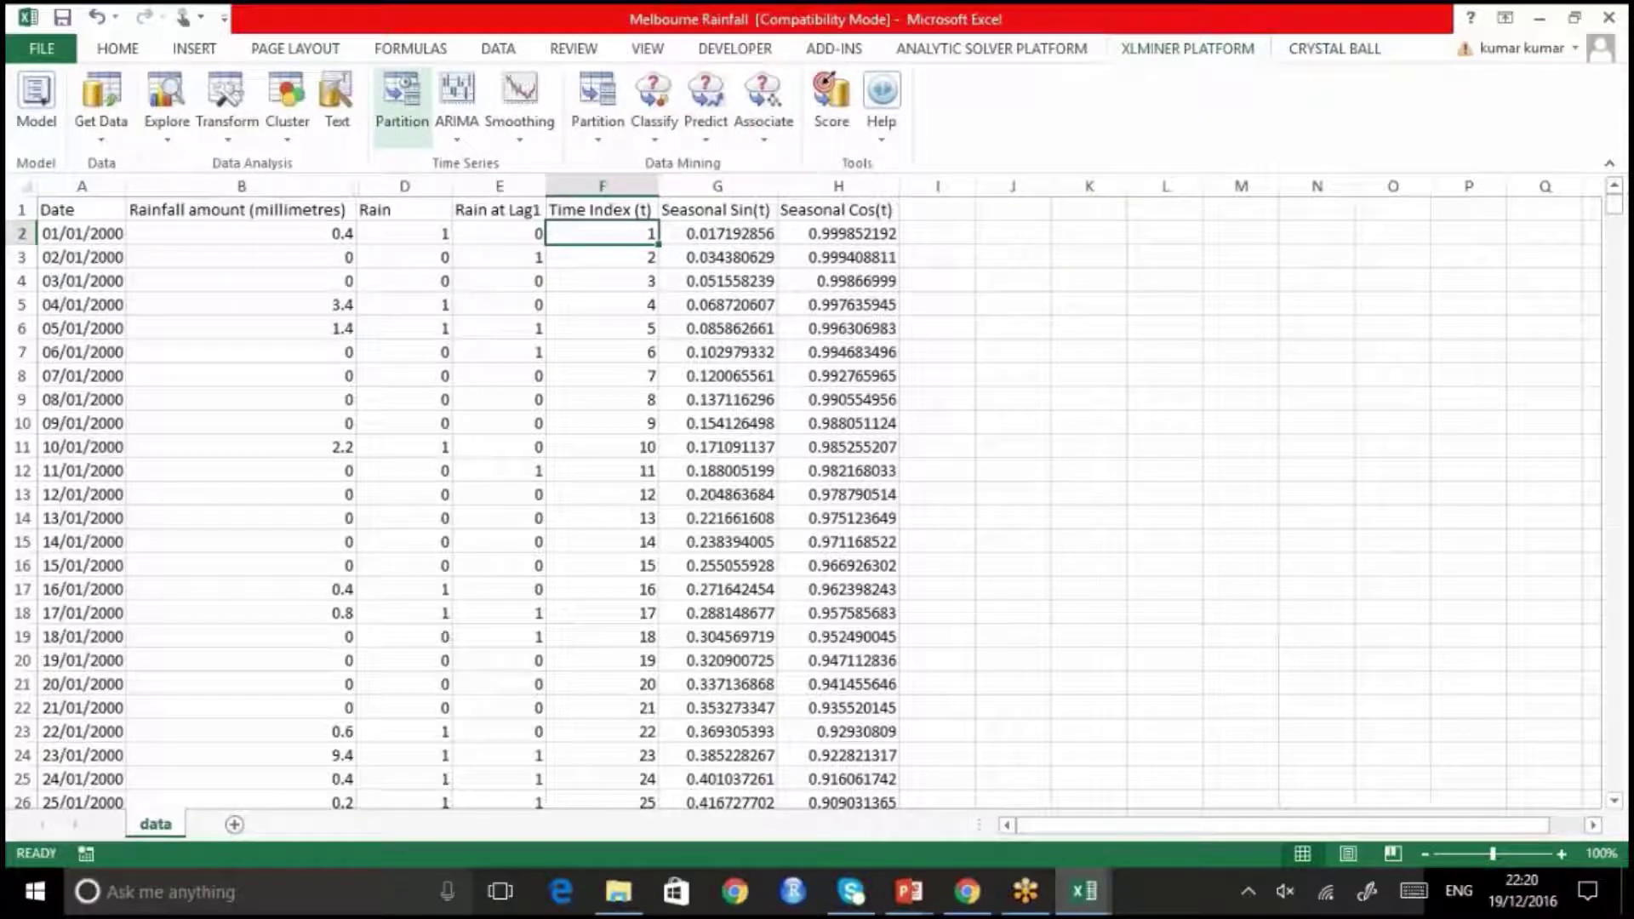
left_click(411, 128)
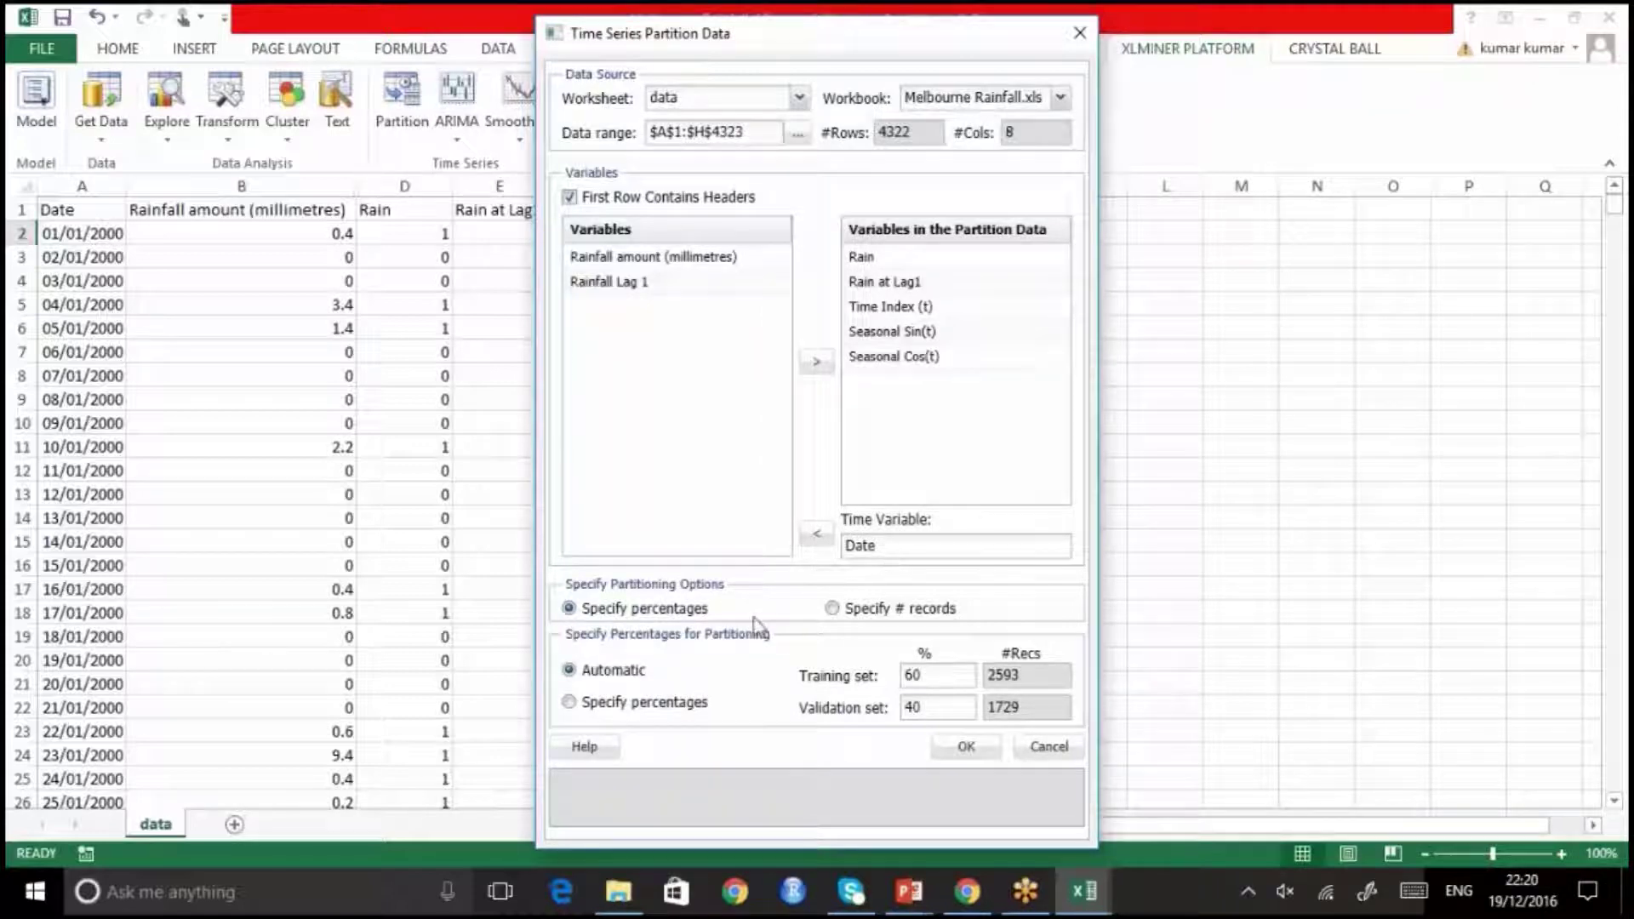
left_click(571, 703)
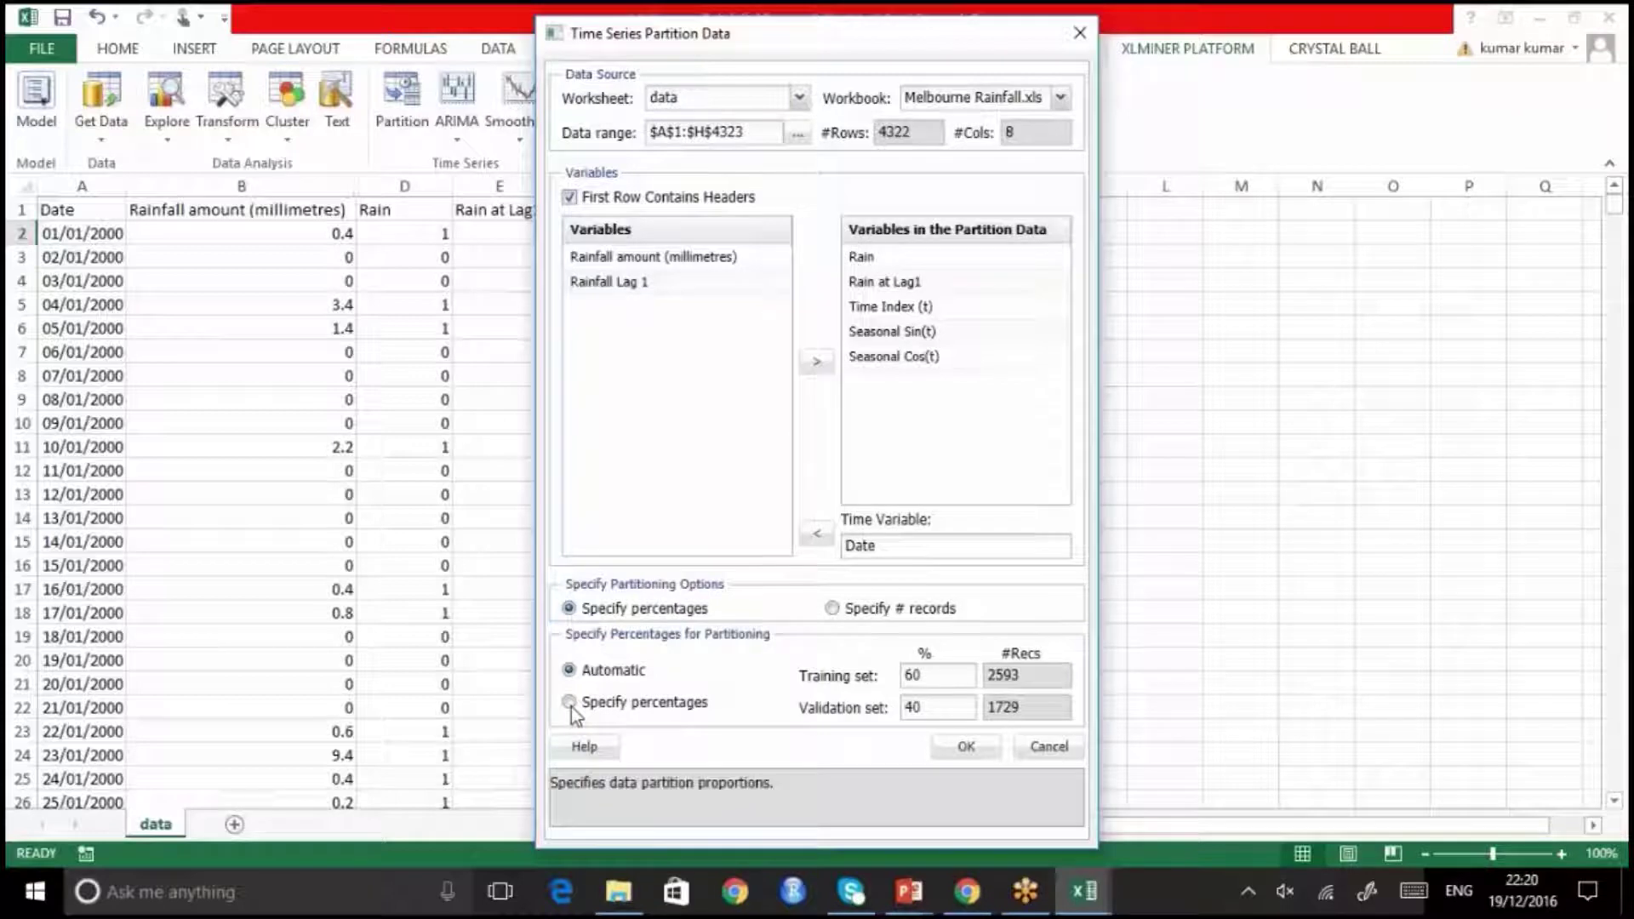
left_click(915, 677)
key("BackSpace")
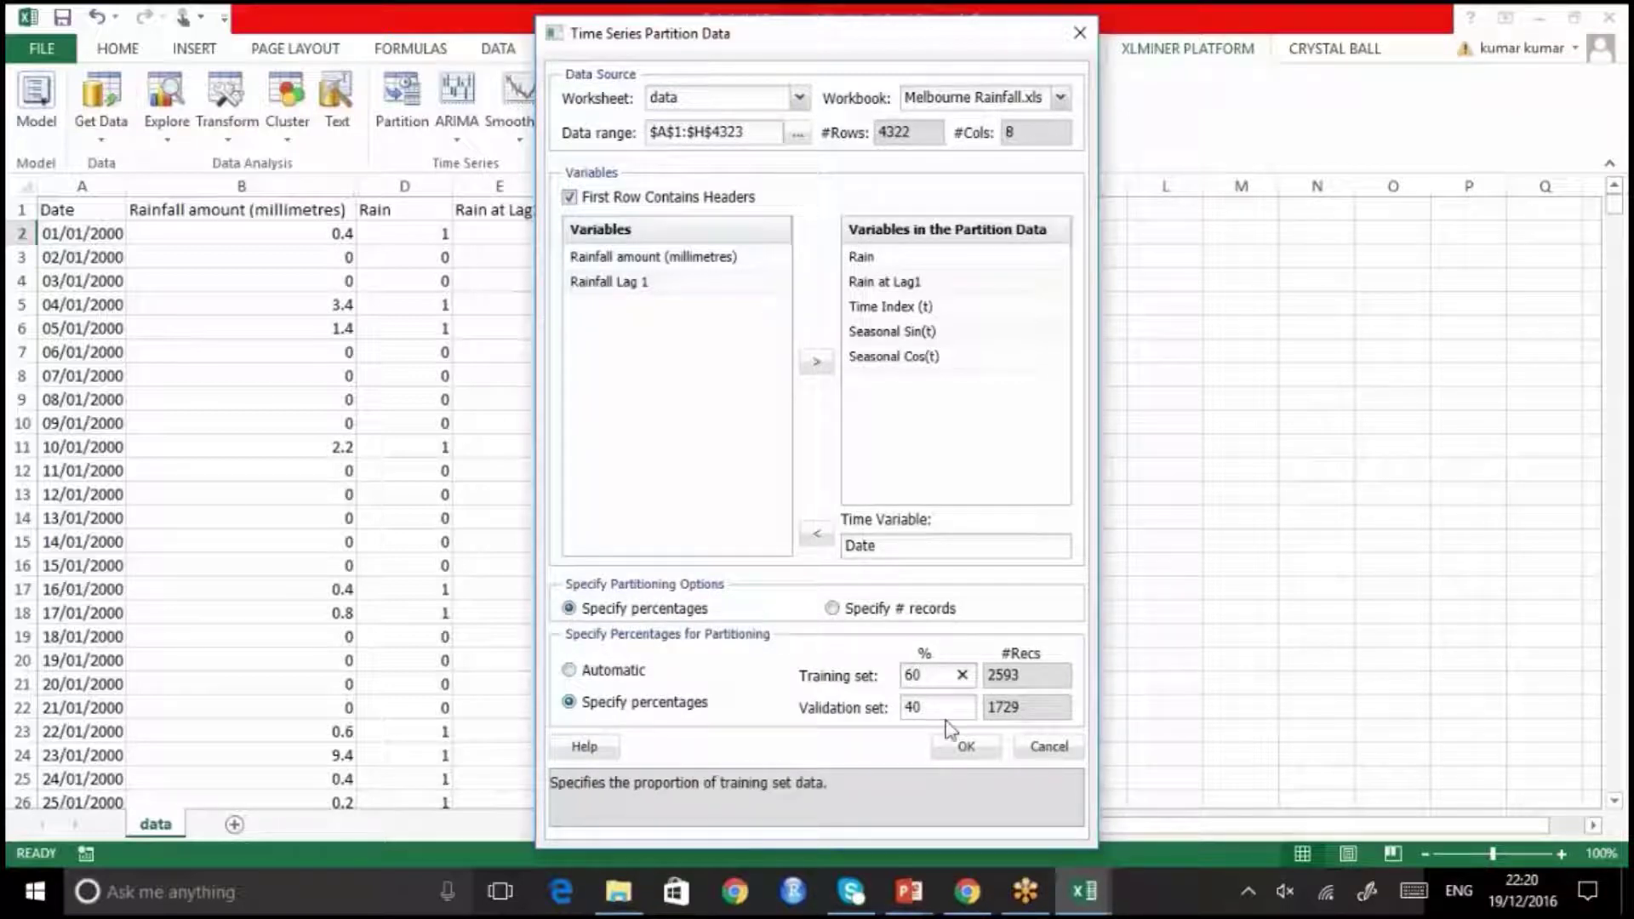
type("8")
left_click(734, 677)
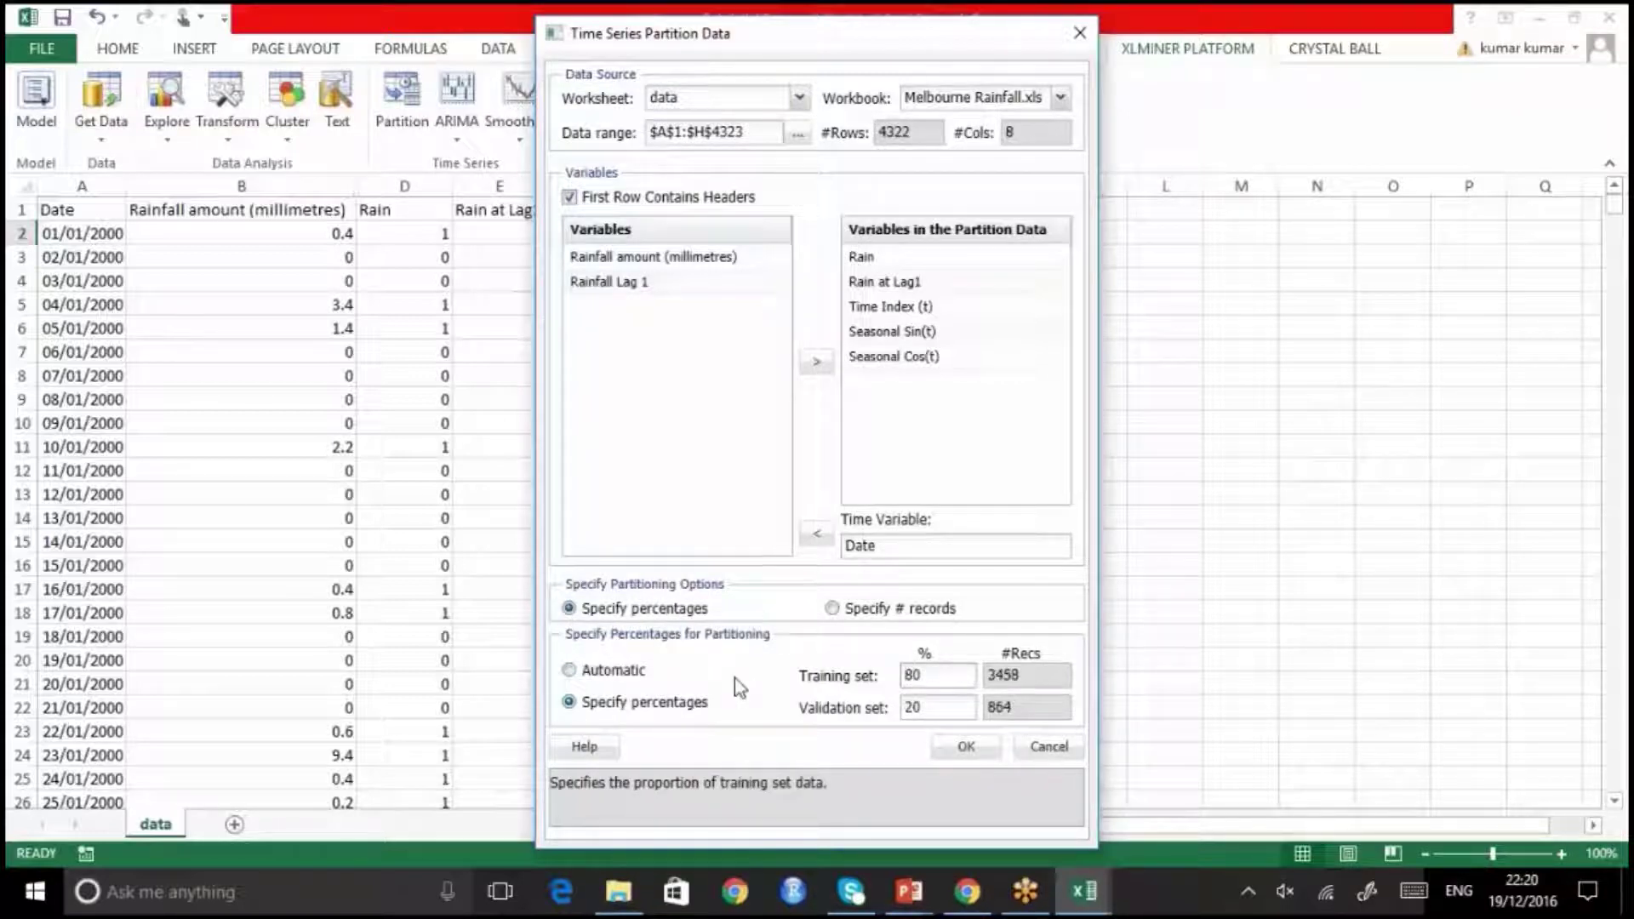
left_click(964, 751)
Examine the validation records in the partition output, including where they begin after the training records.
left_click(774, 321)
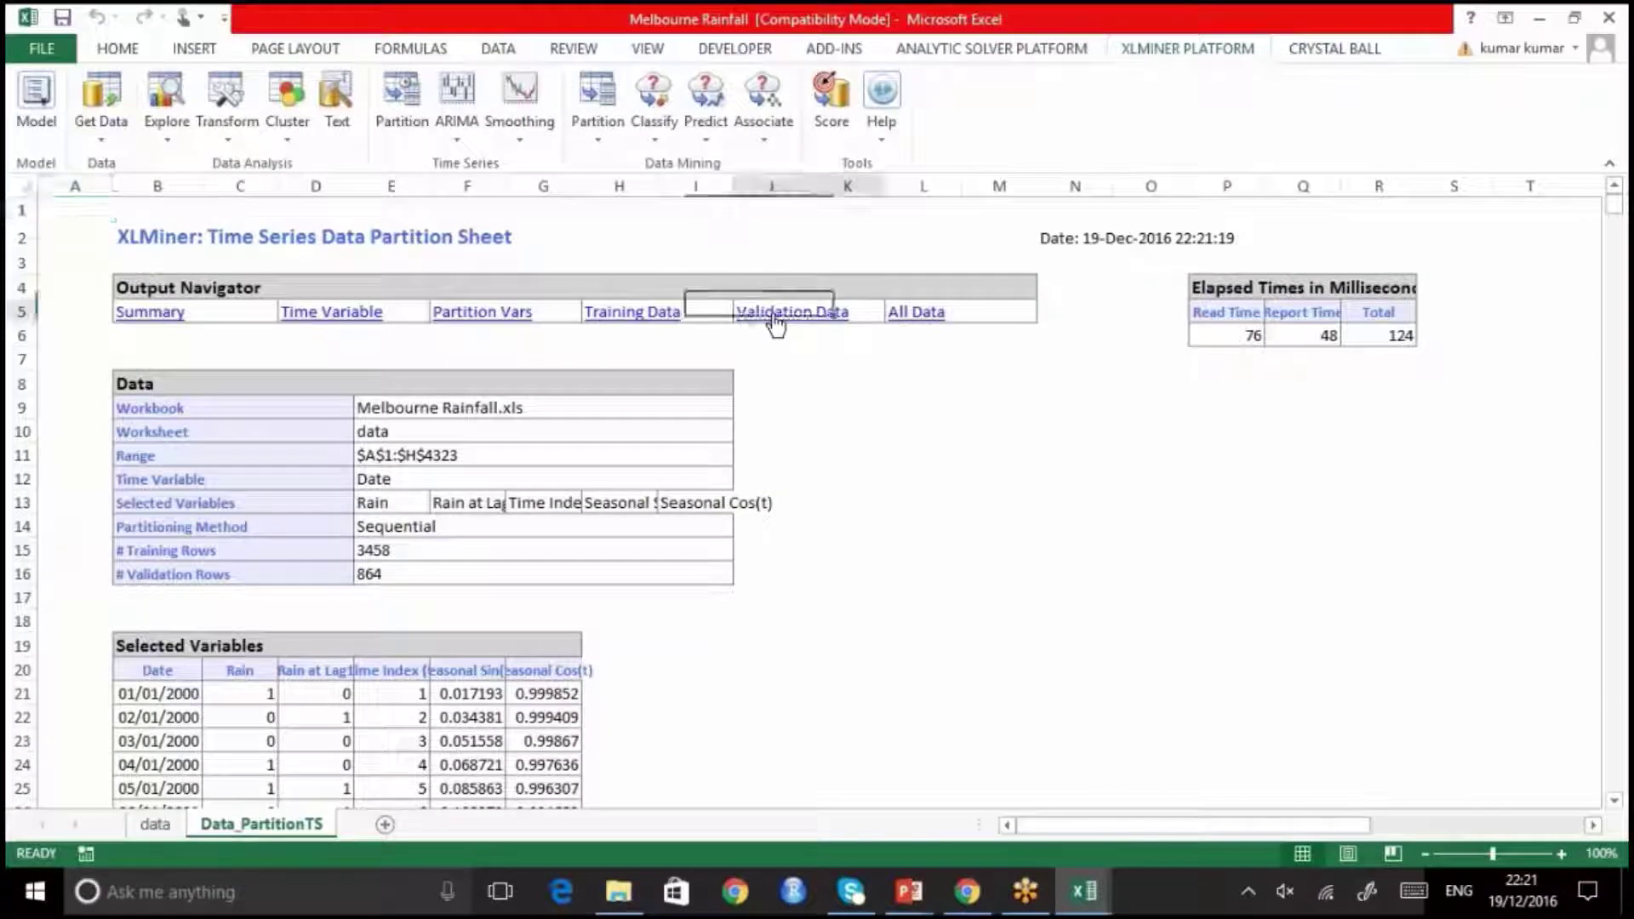
left_click(774, 316)
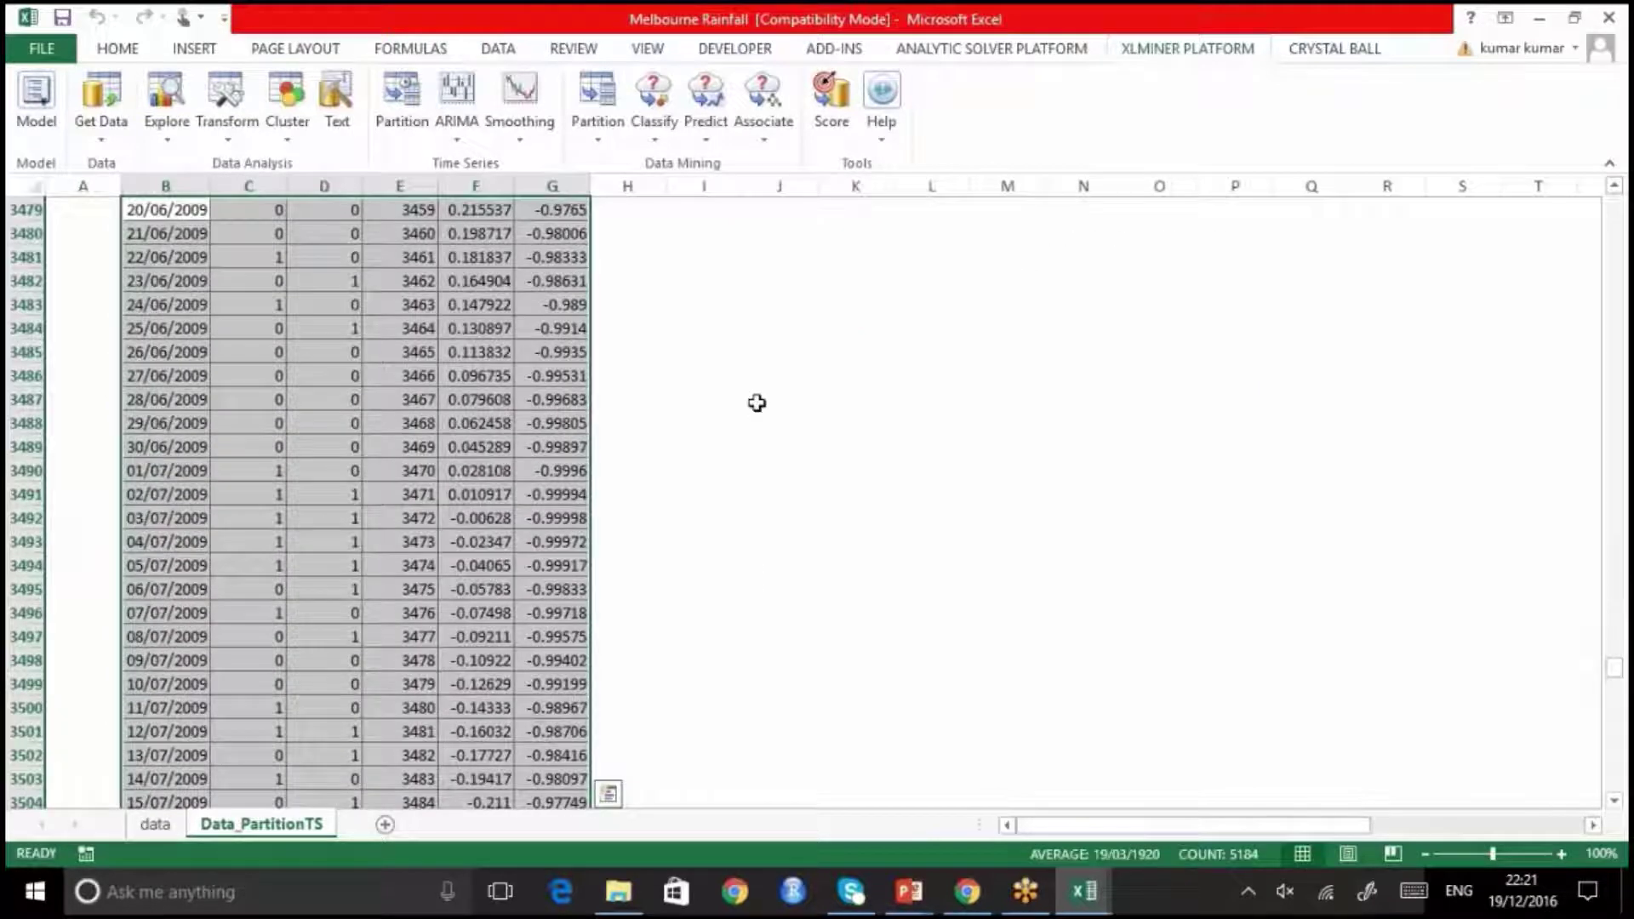
scroll(756, 403, "up", 1)
left_click(757, 403)
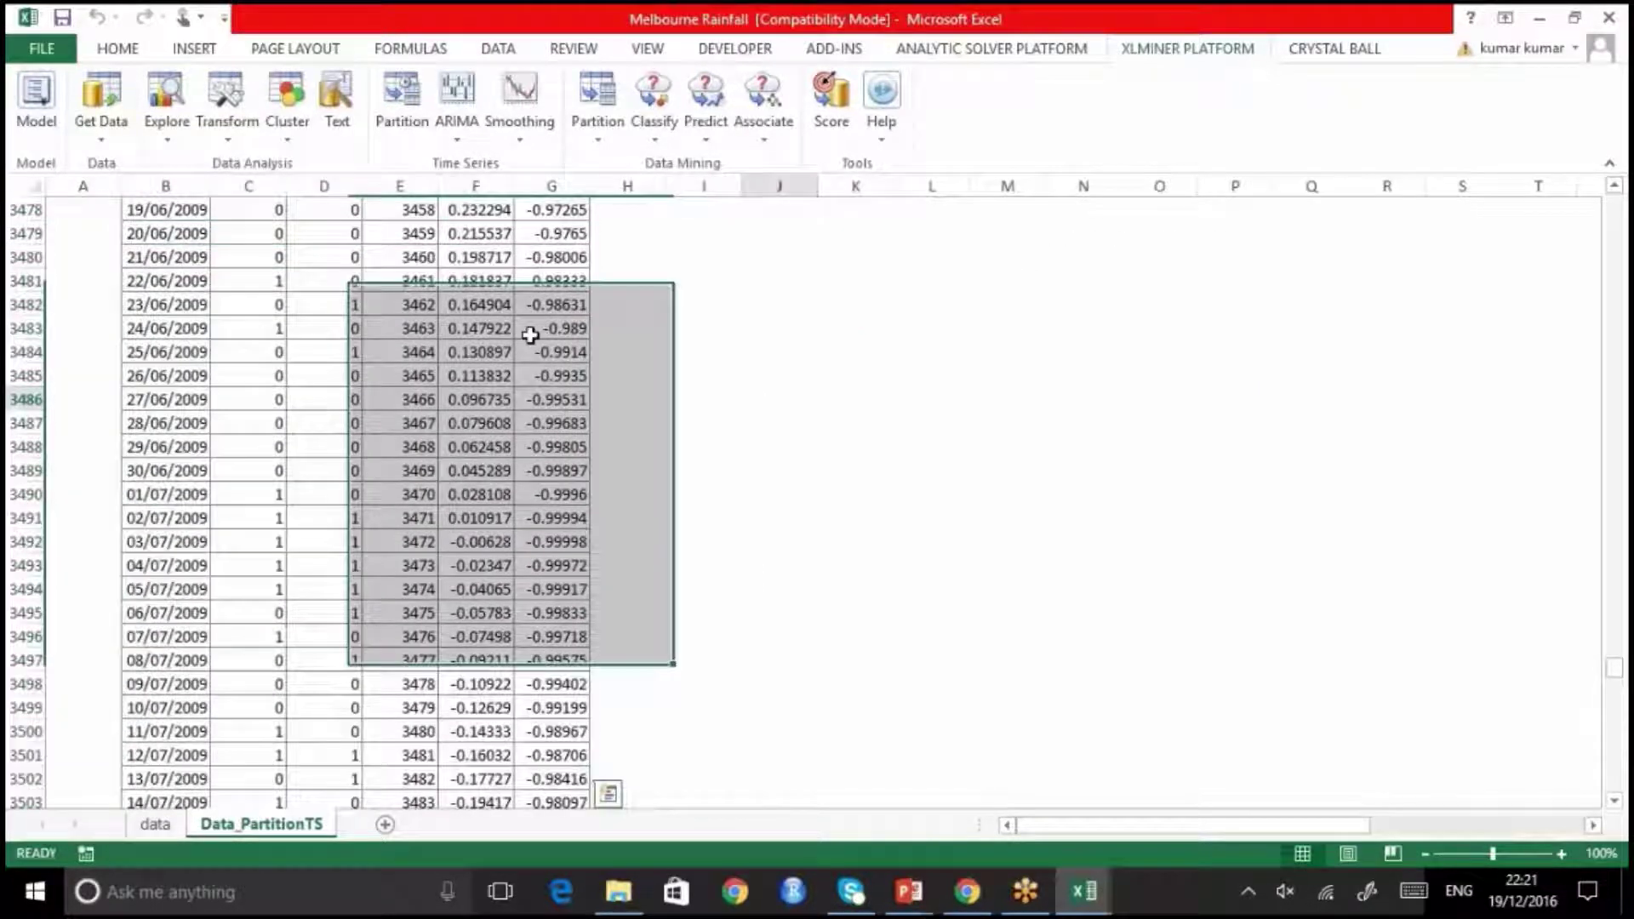
left_click(400, 233)
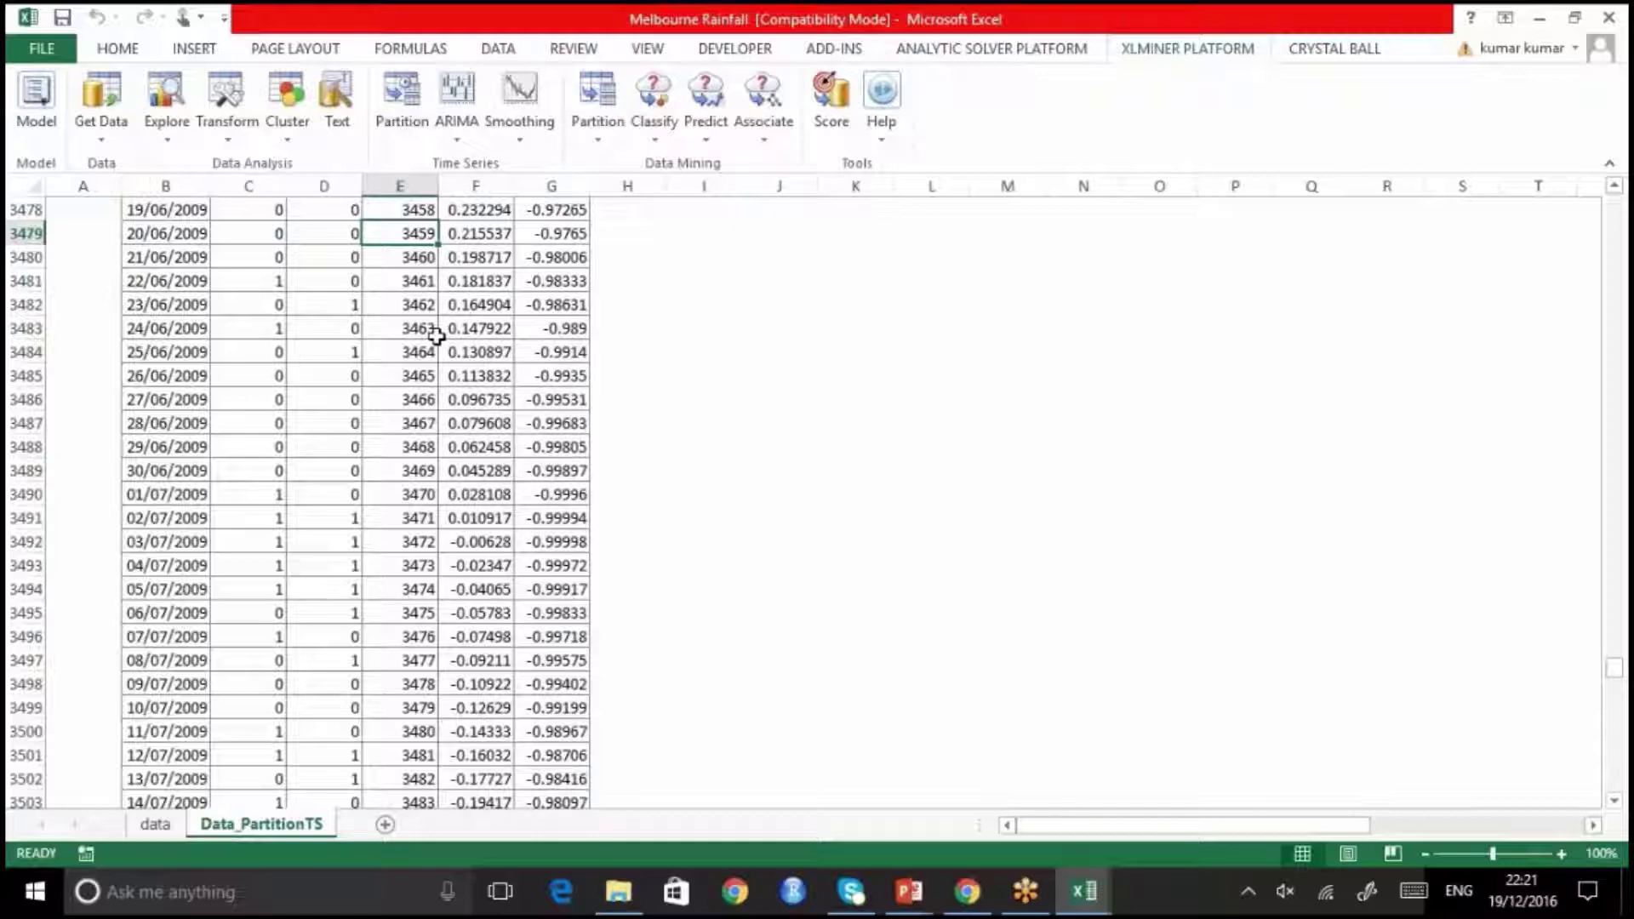
scroll(436, 336, "down", 20)
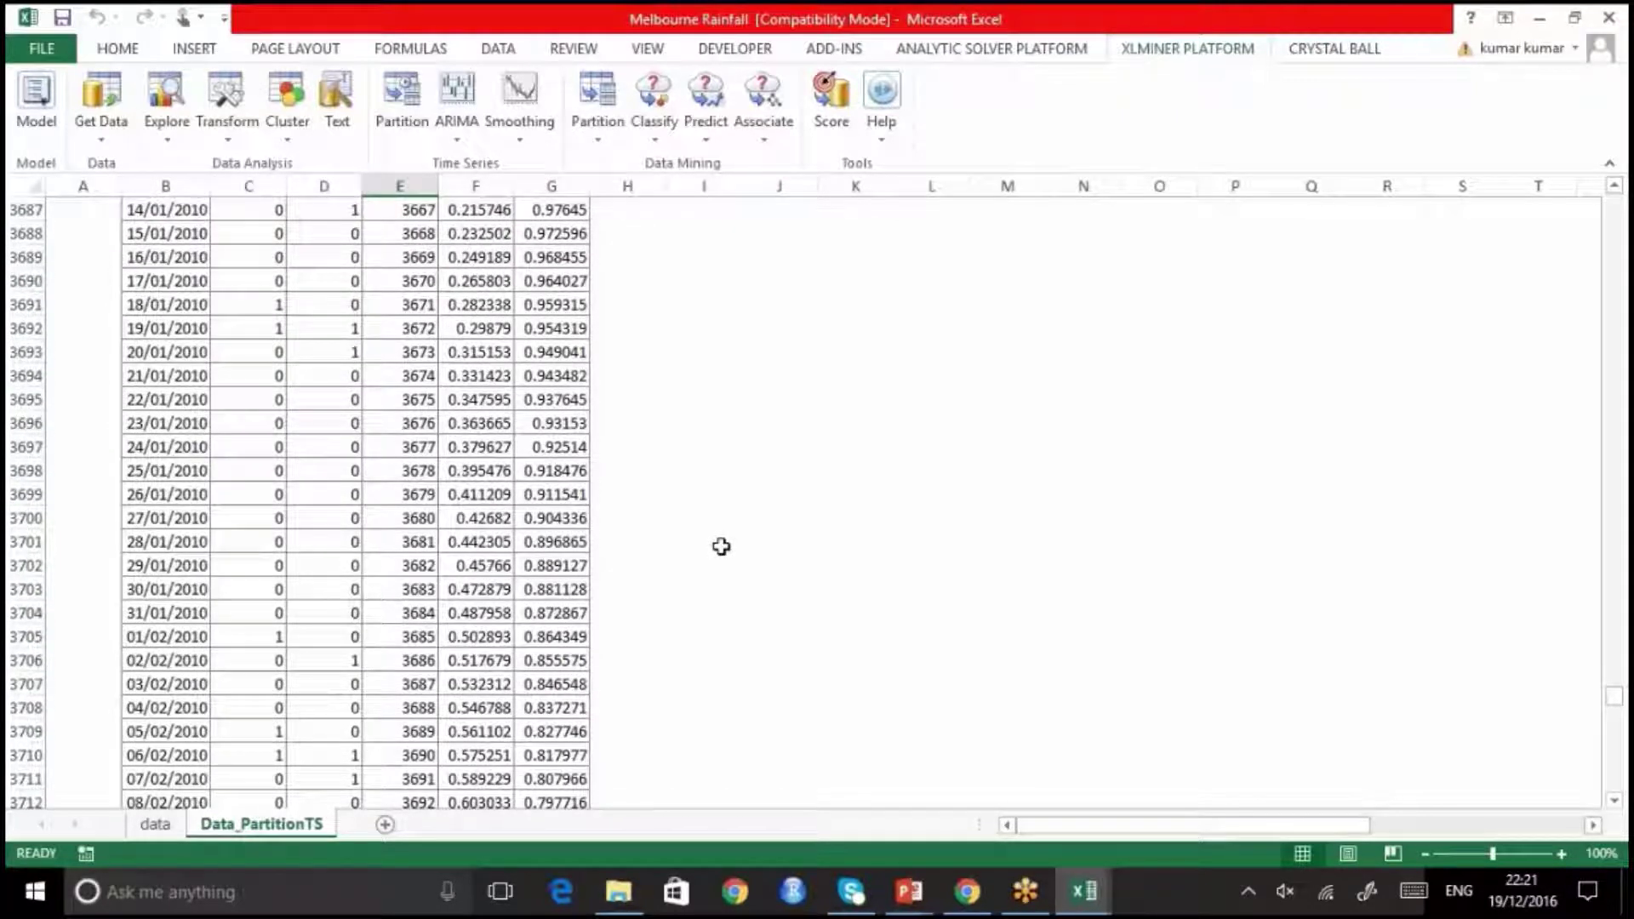
scroll(721, 547, "up", 20)
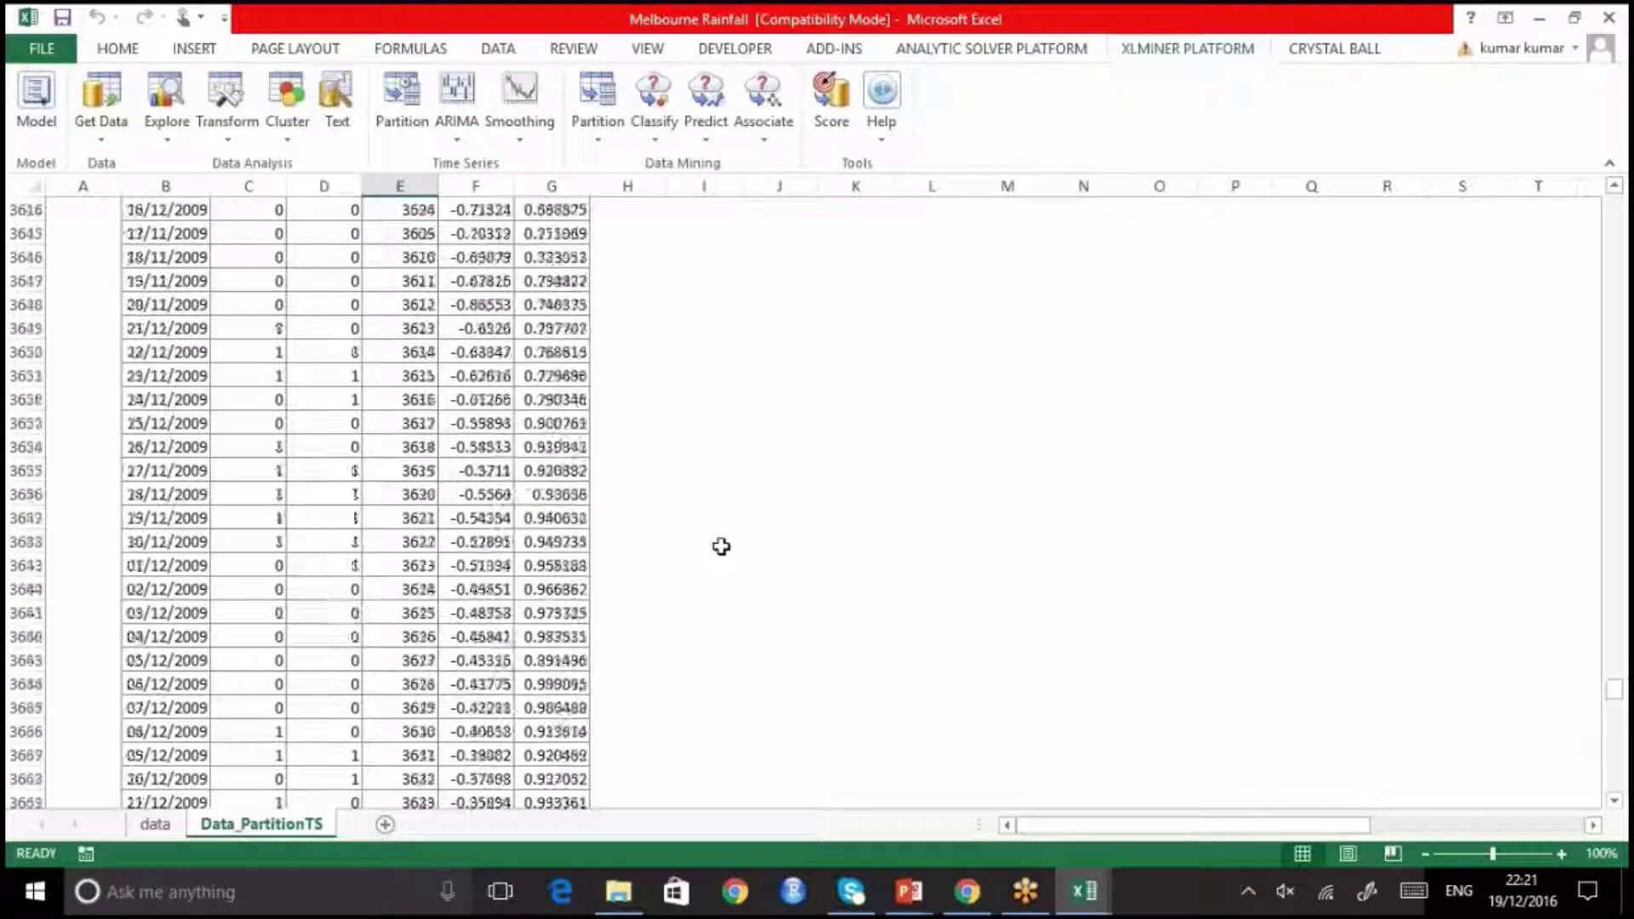
scroll(720, 546, "up", 20)
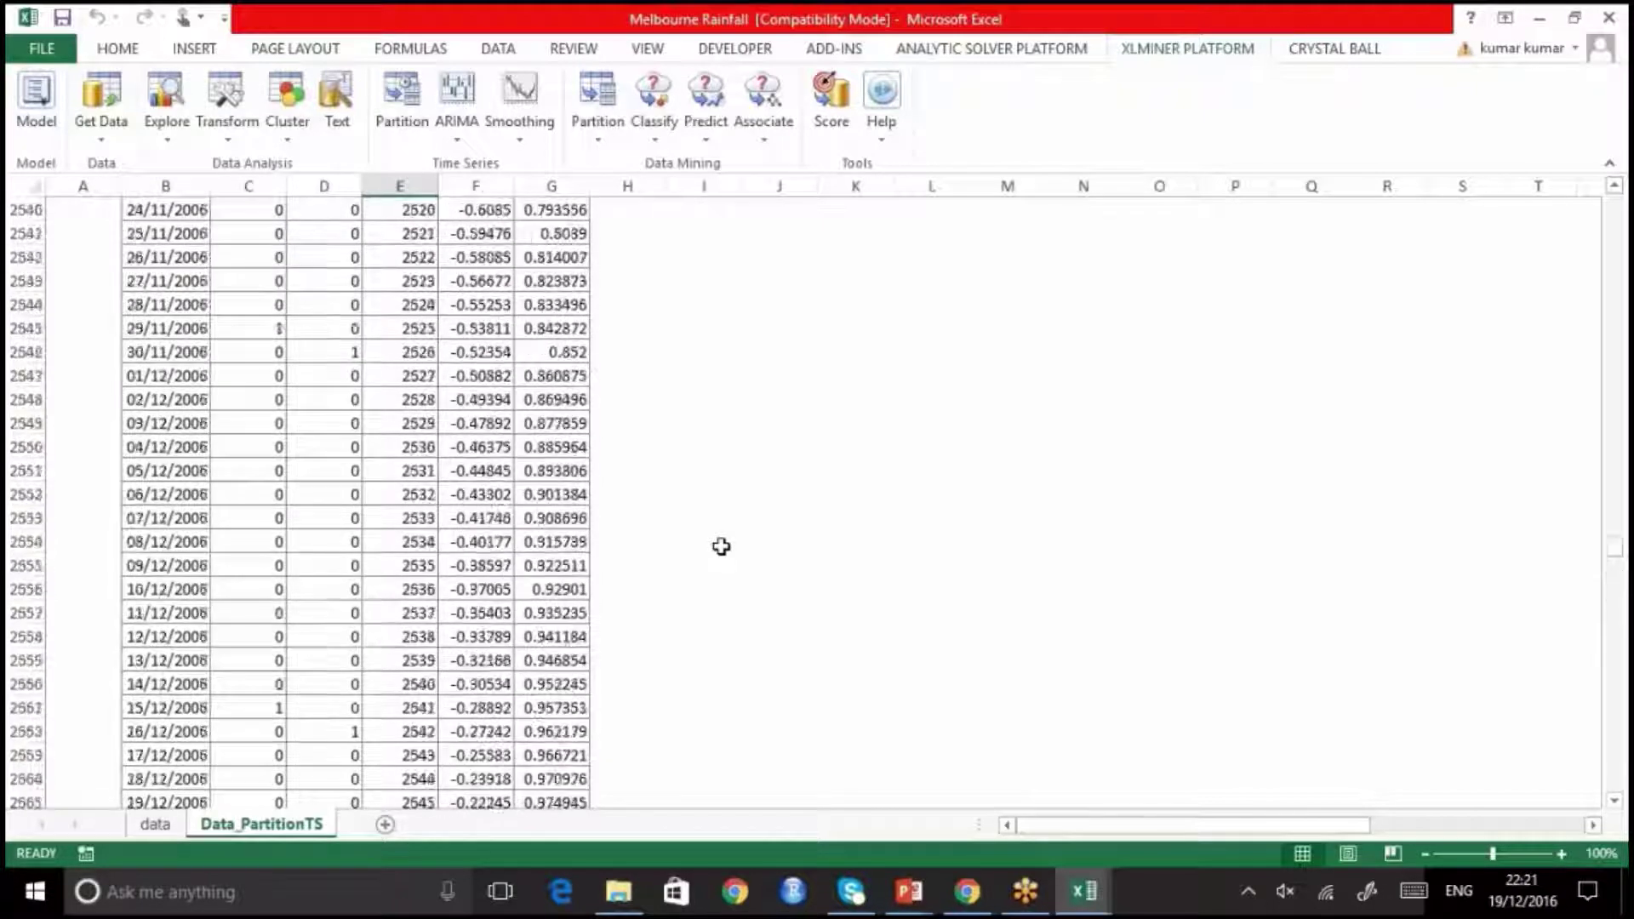
scroll(721, 547, "up", 20)
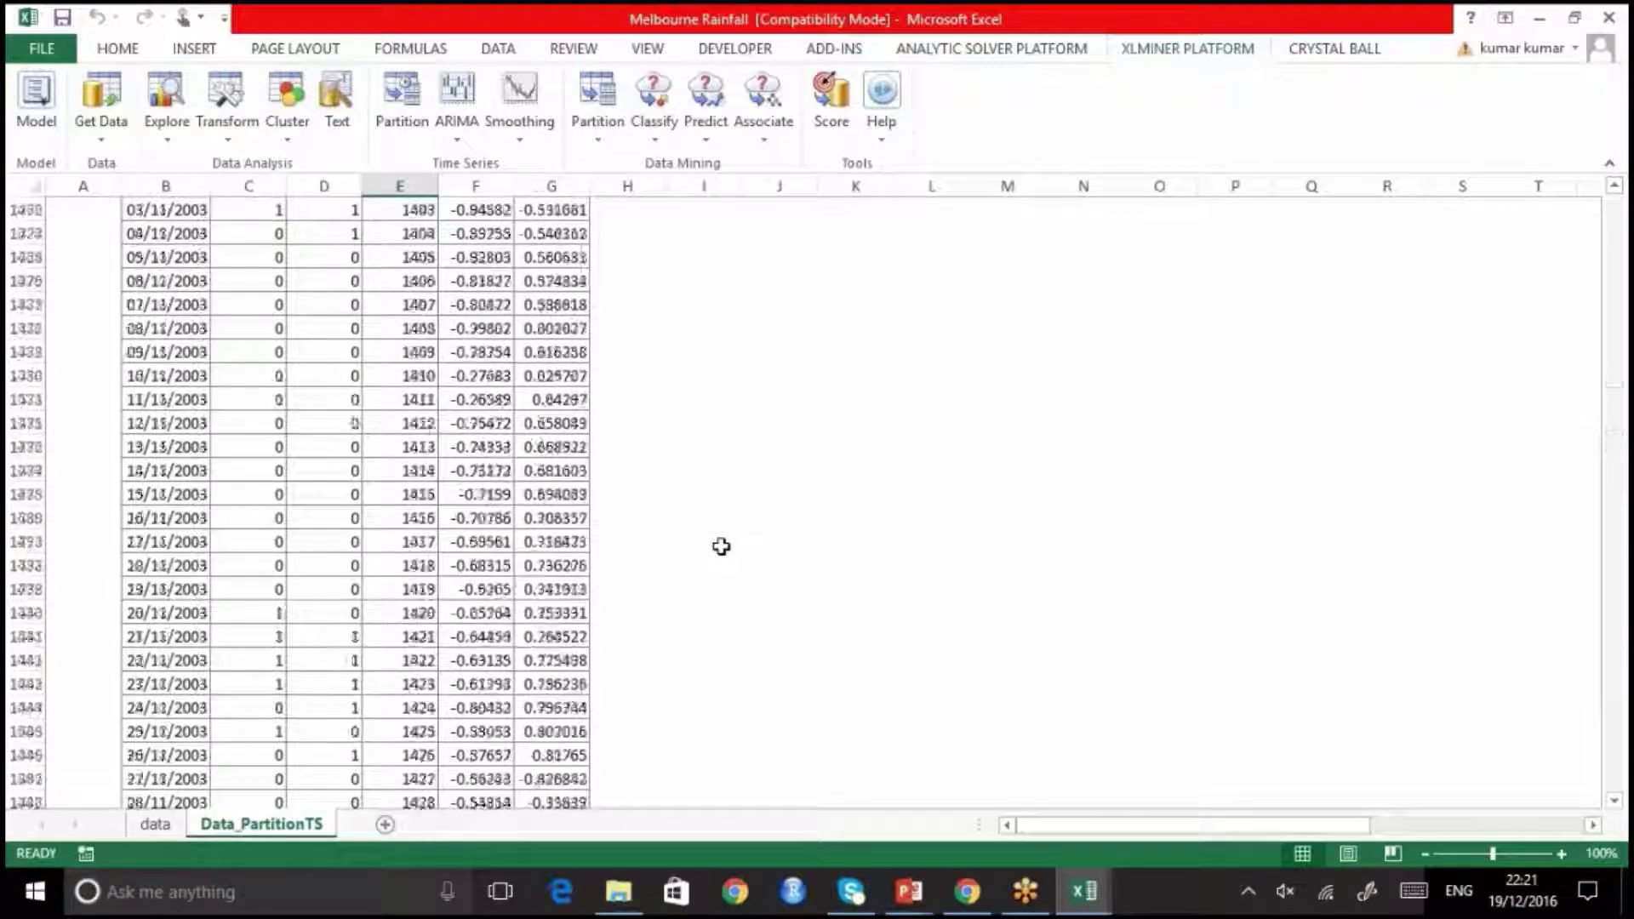
scroll(721, 546, "up", 20)
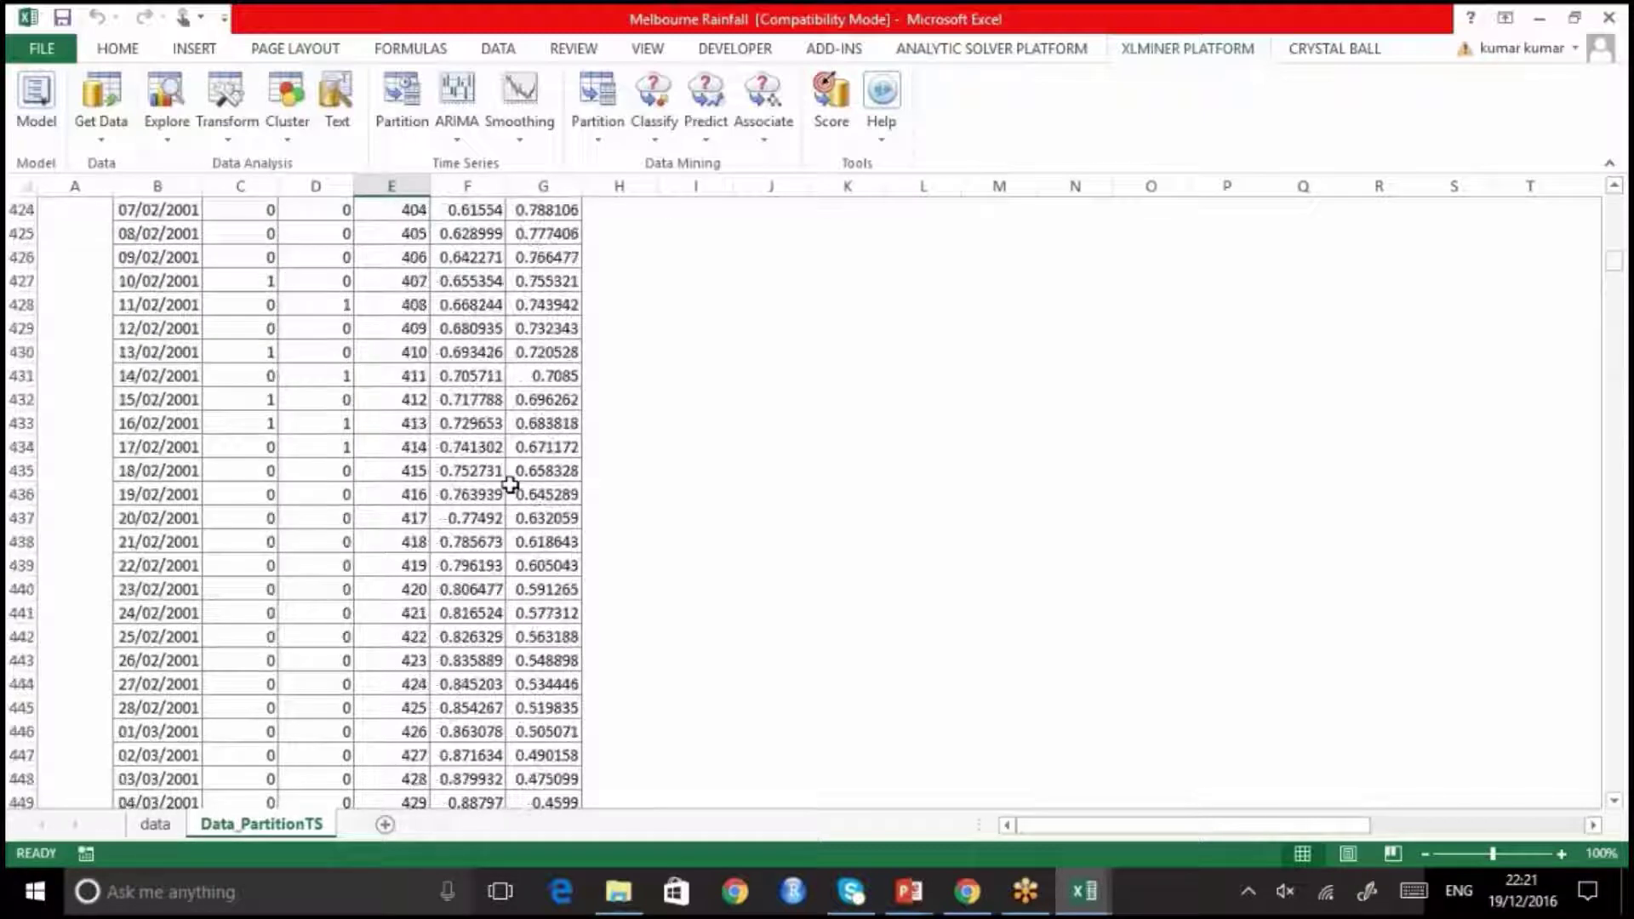
scroll(511, 484, "up", 1)
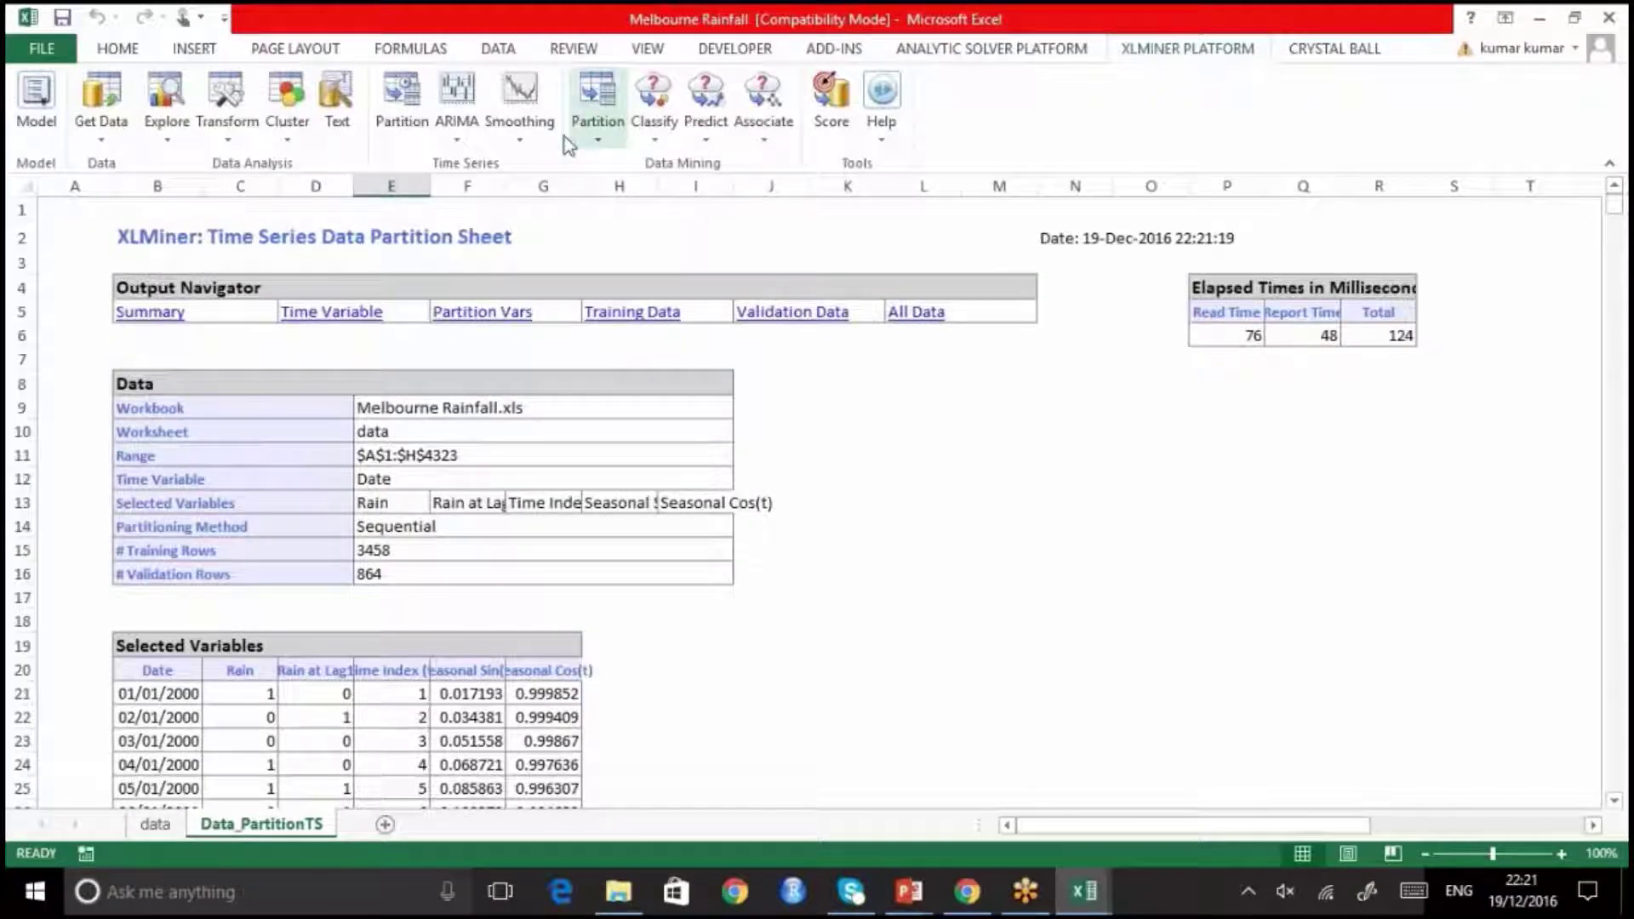
Start a logistic regression classification on the partitioned data and set Rain as the output variable.
left_click(702, 141)
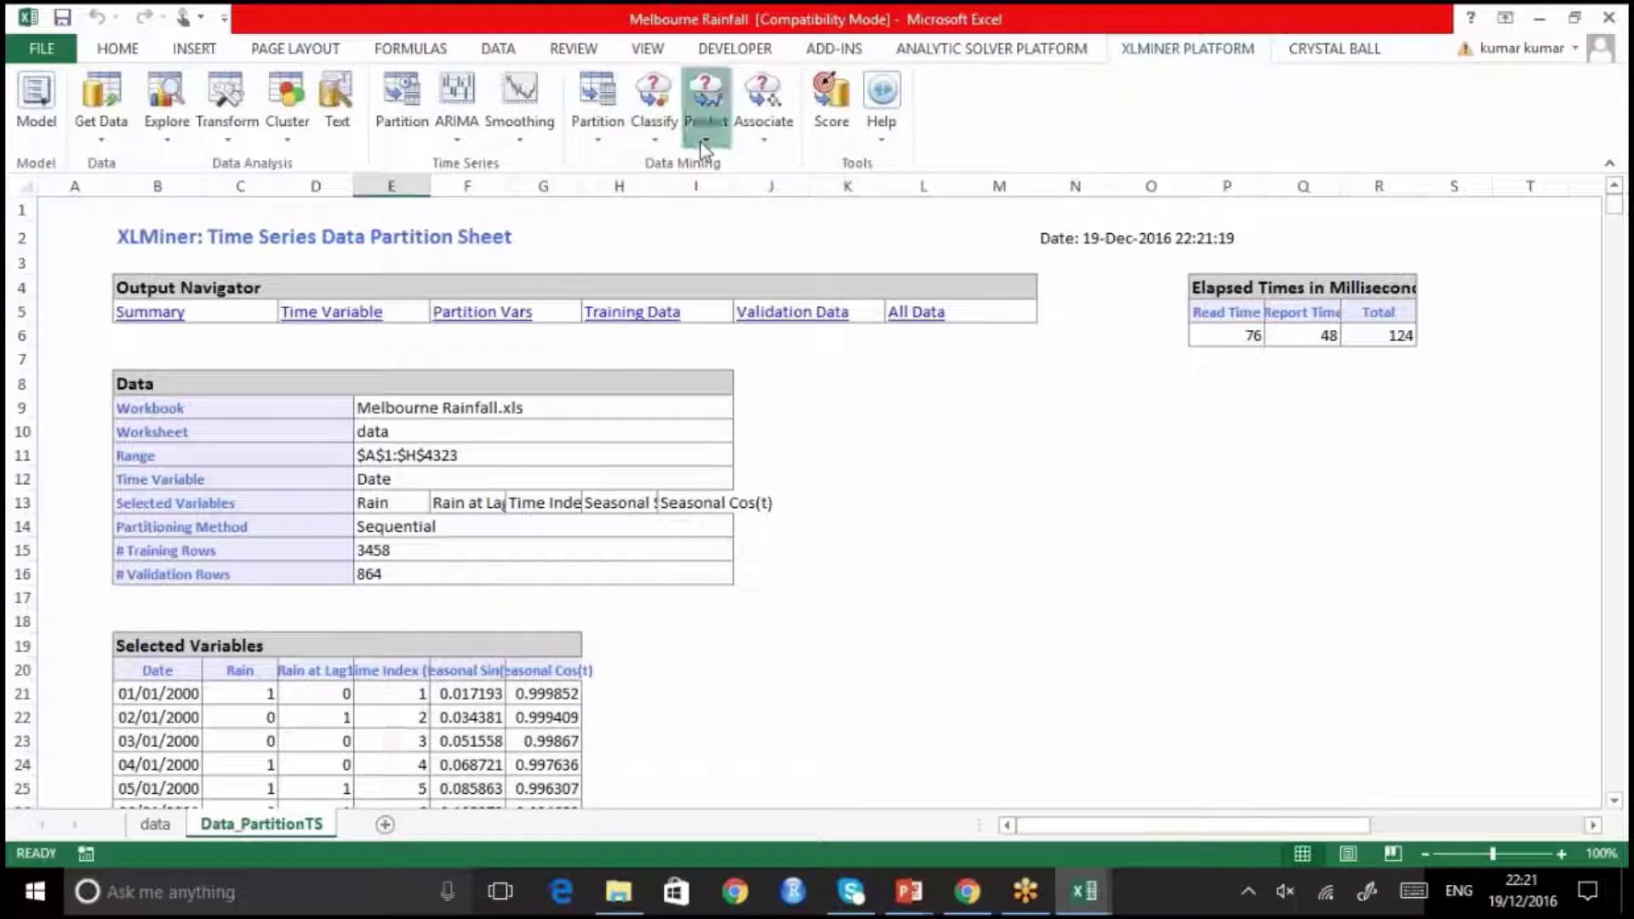
left_click(655, 143)
left_click(655, 141)
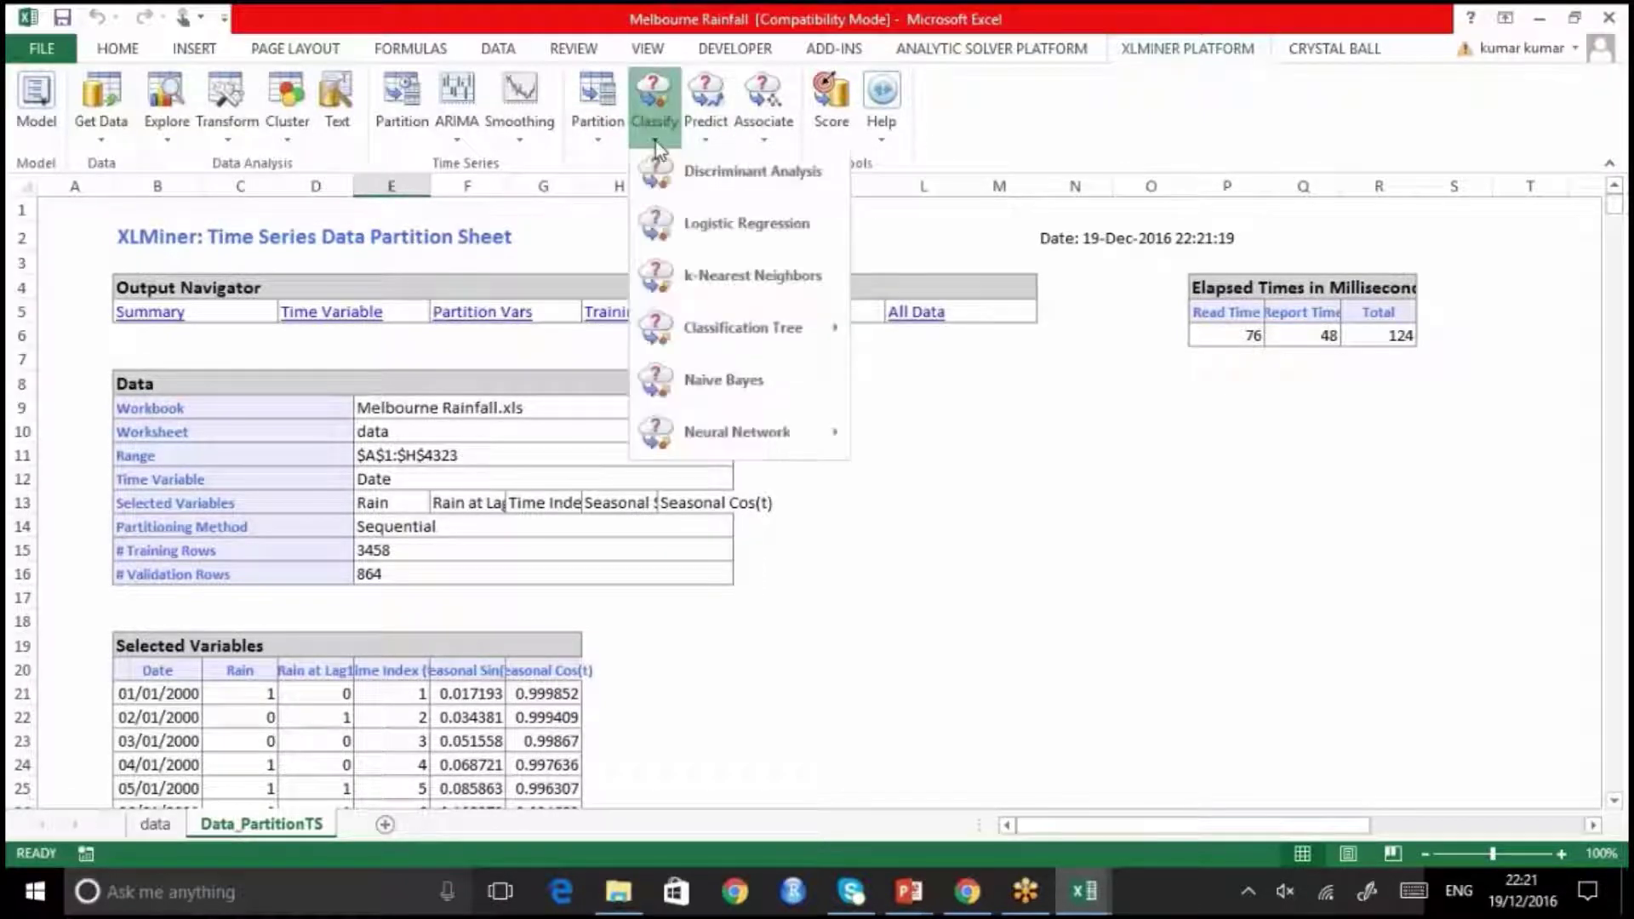
left_click(737, 230)
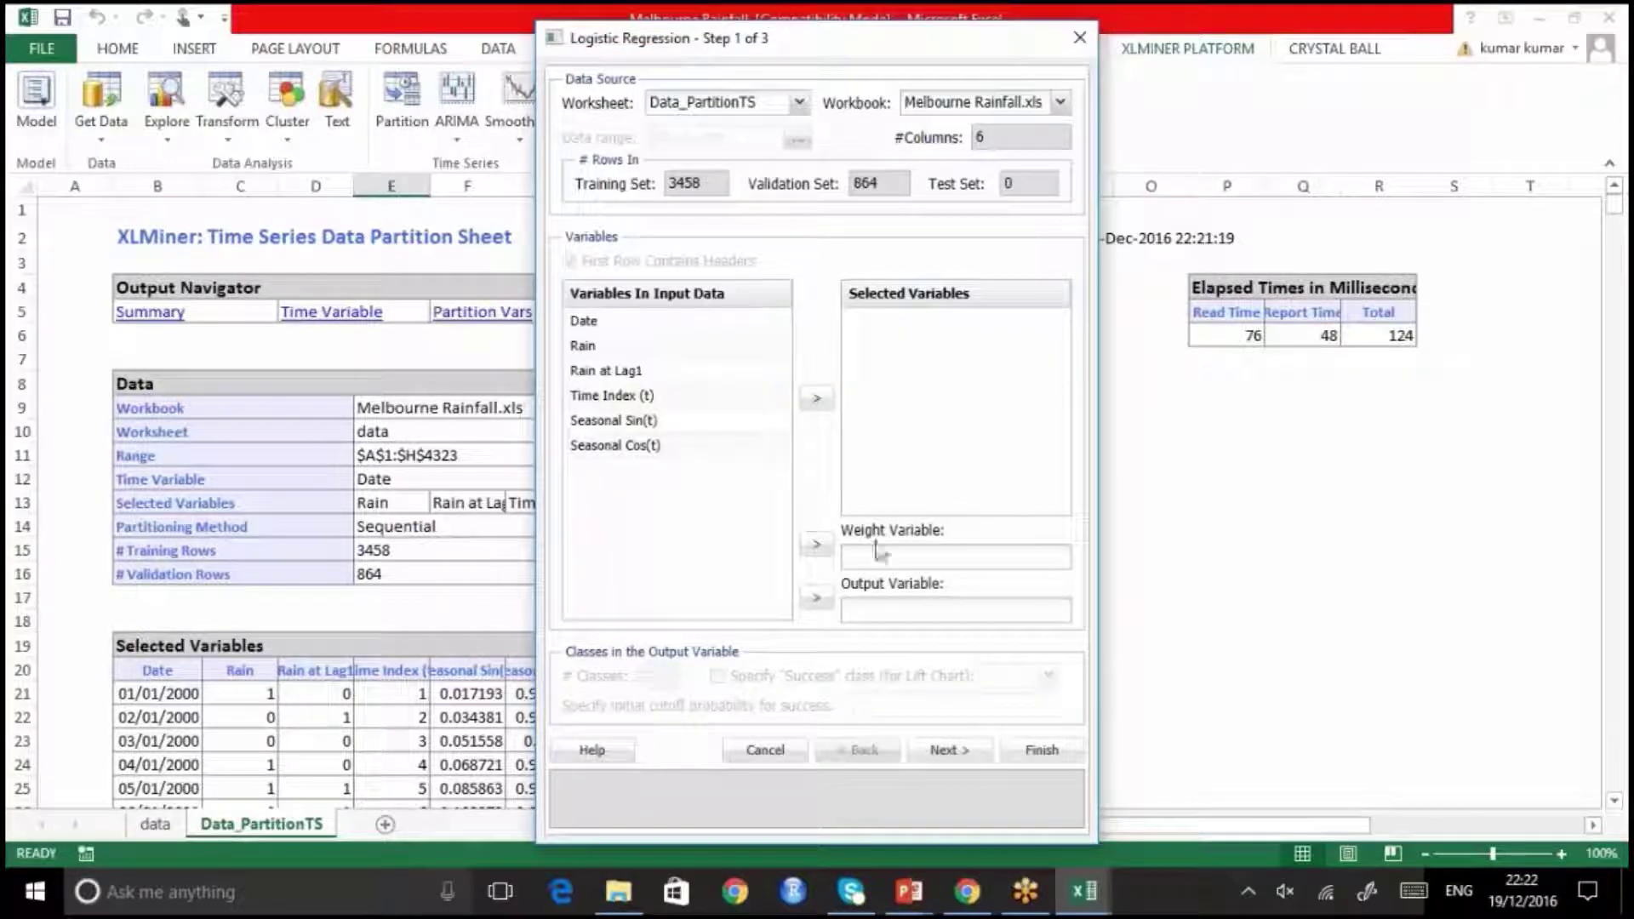
left_click(866, 609)
left_click(606, 345)
left_click(816, 597)
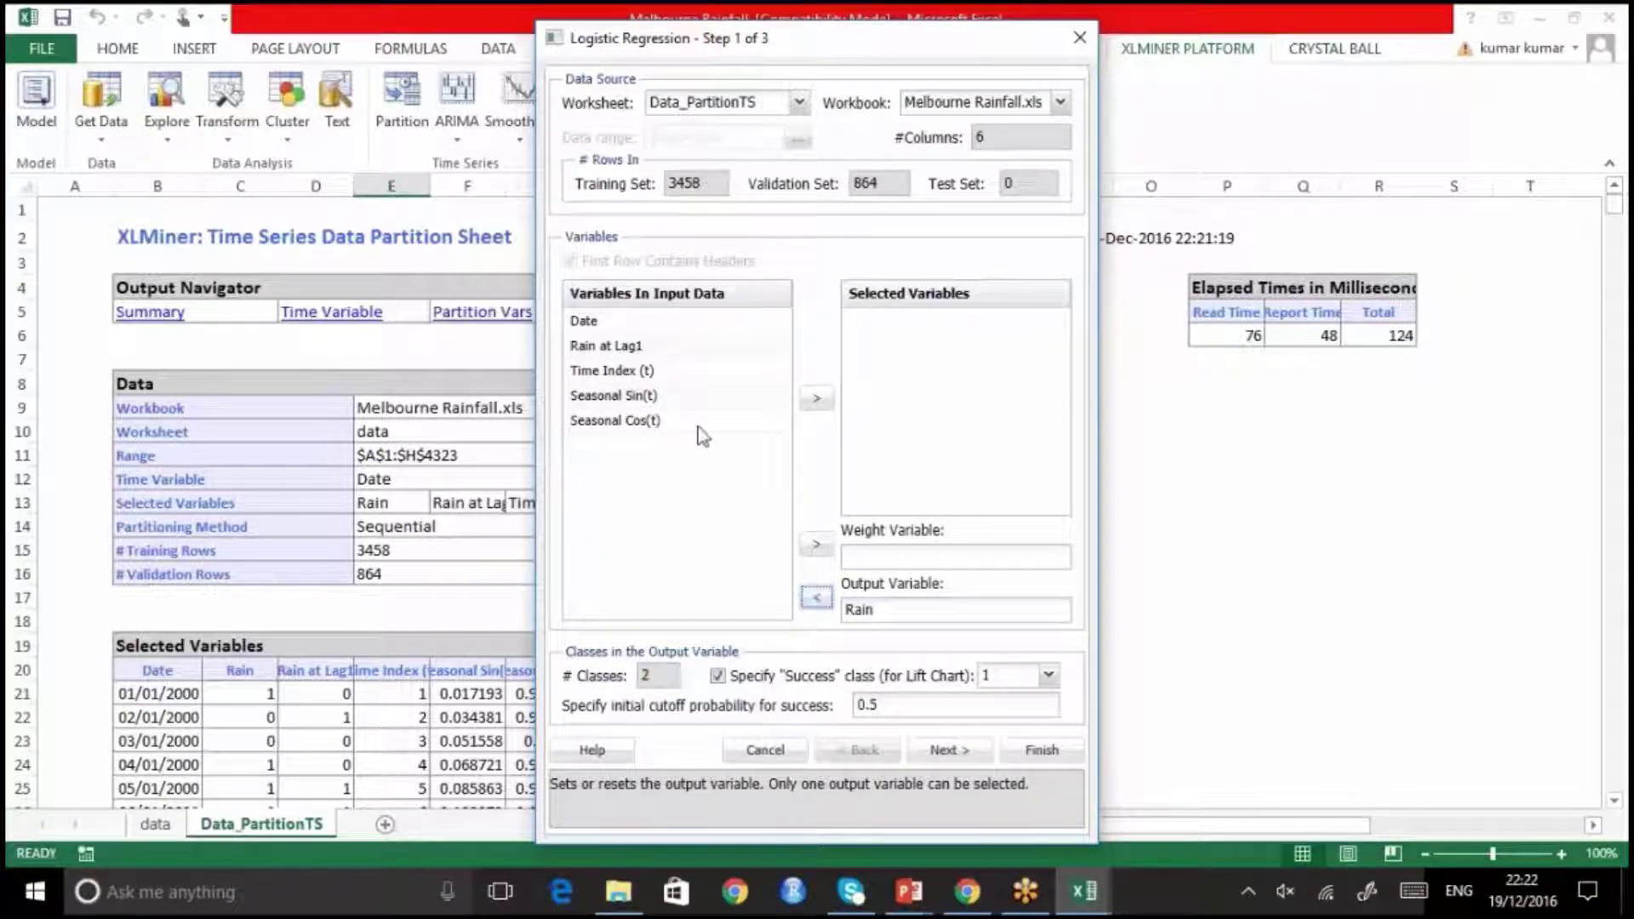
Add Rain at Lag1, Seasonal Sin(t) and Seasonal Cos(t) as predictors and run the logistic regression with the default options.
left_click(669, 345)
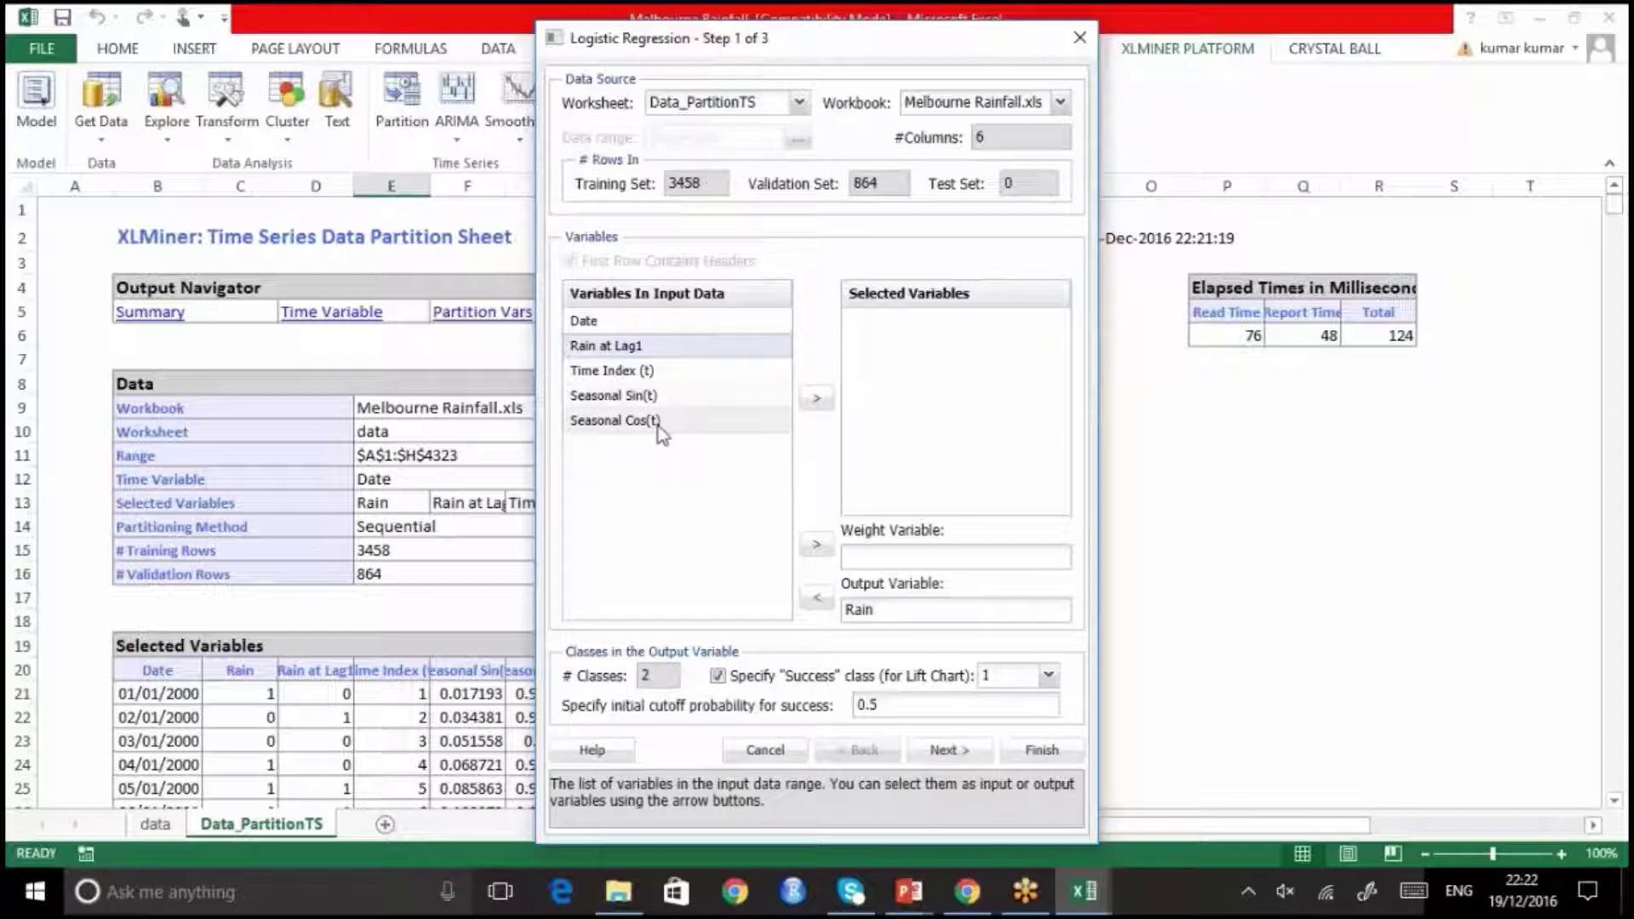
left_click(660, 422, "shift")
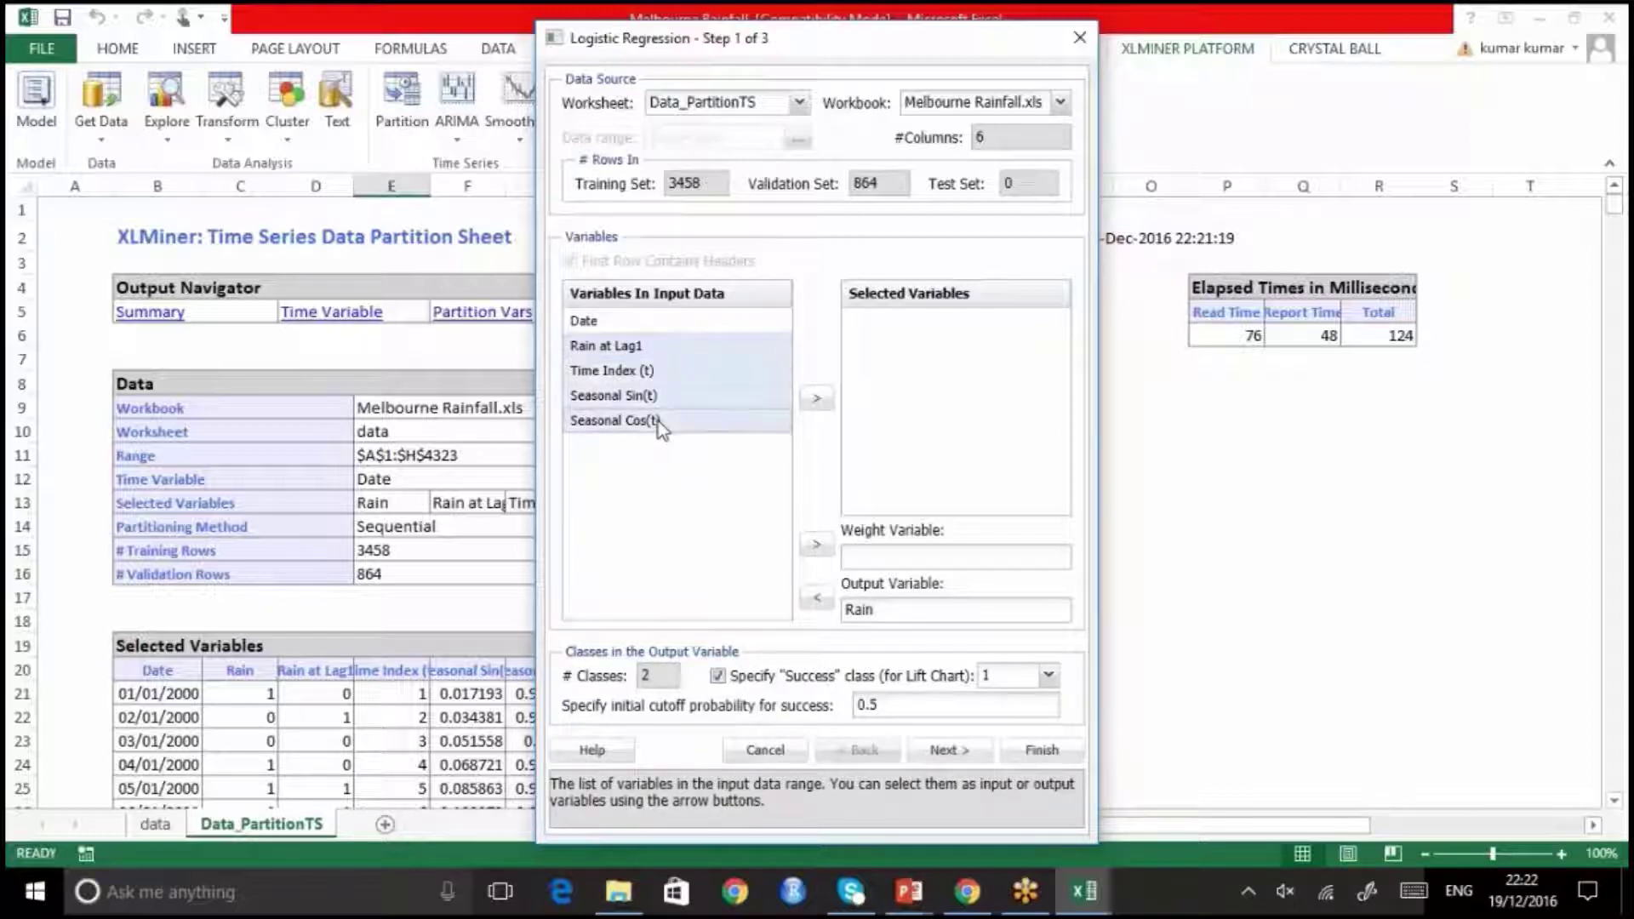
left_click(628, 345)
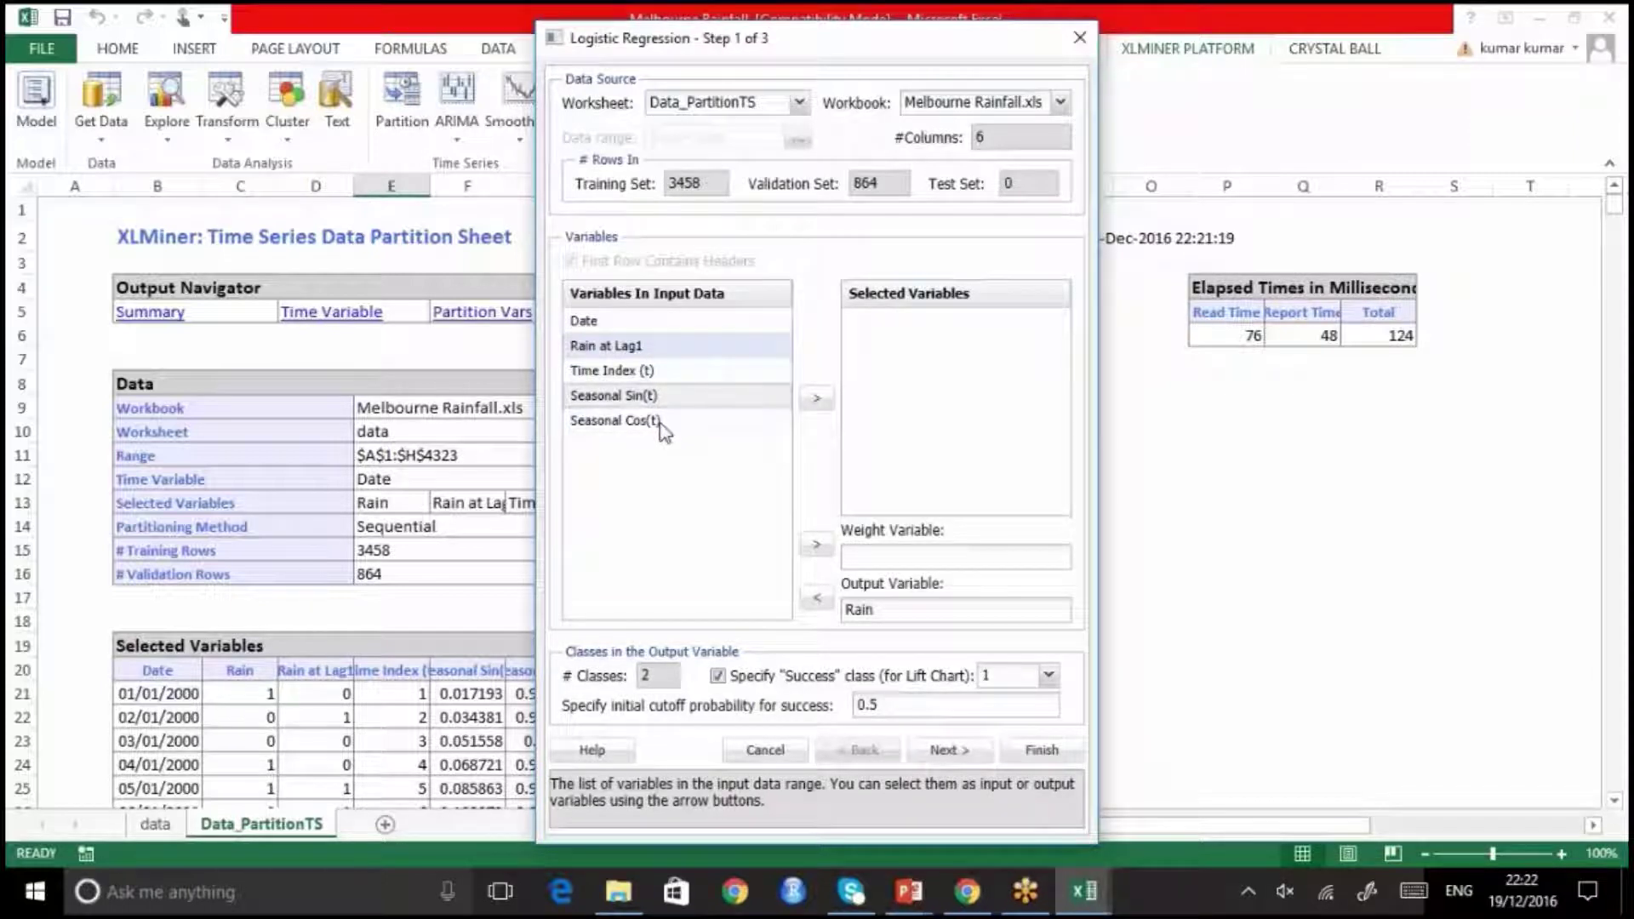
left_click(659, 421, "ctrl")
left_click(712, 418, "ctrl")
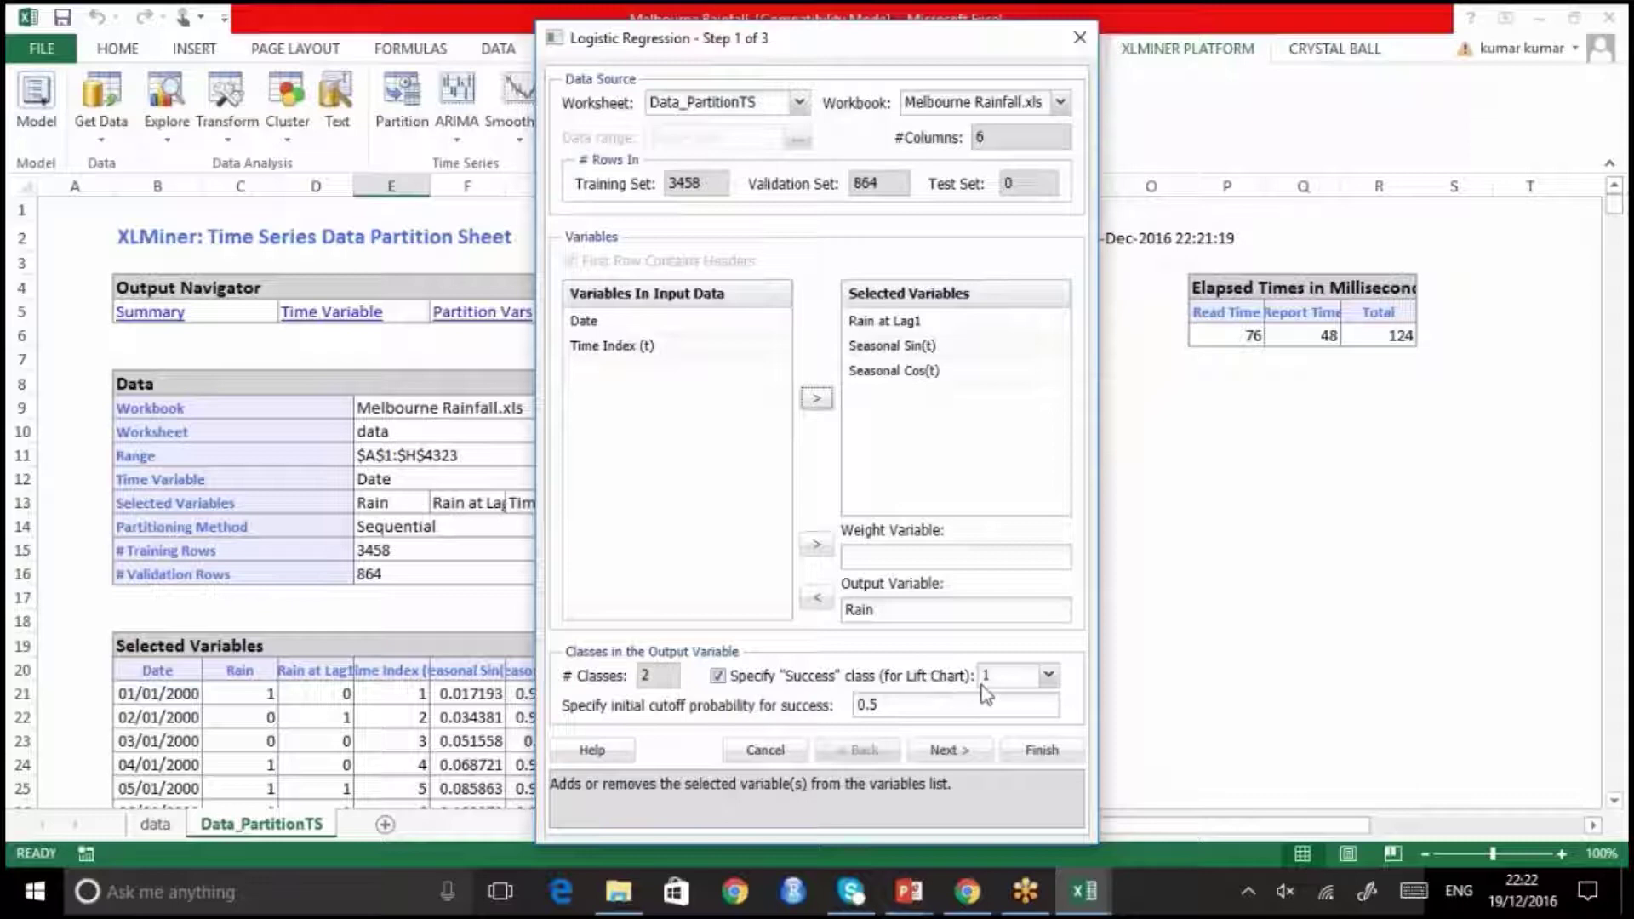
left_click(949, 751)
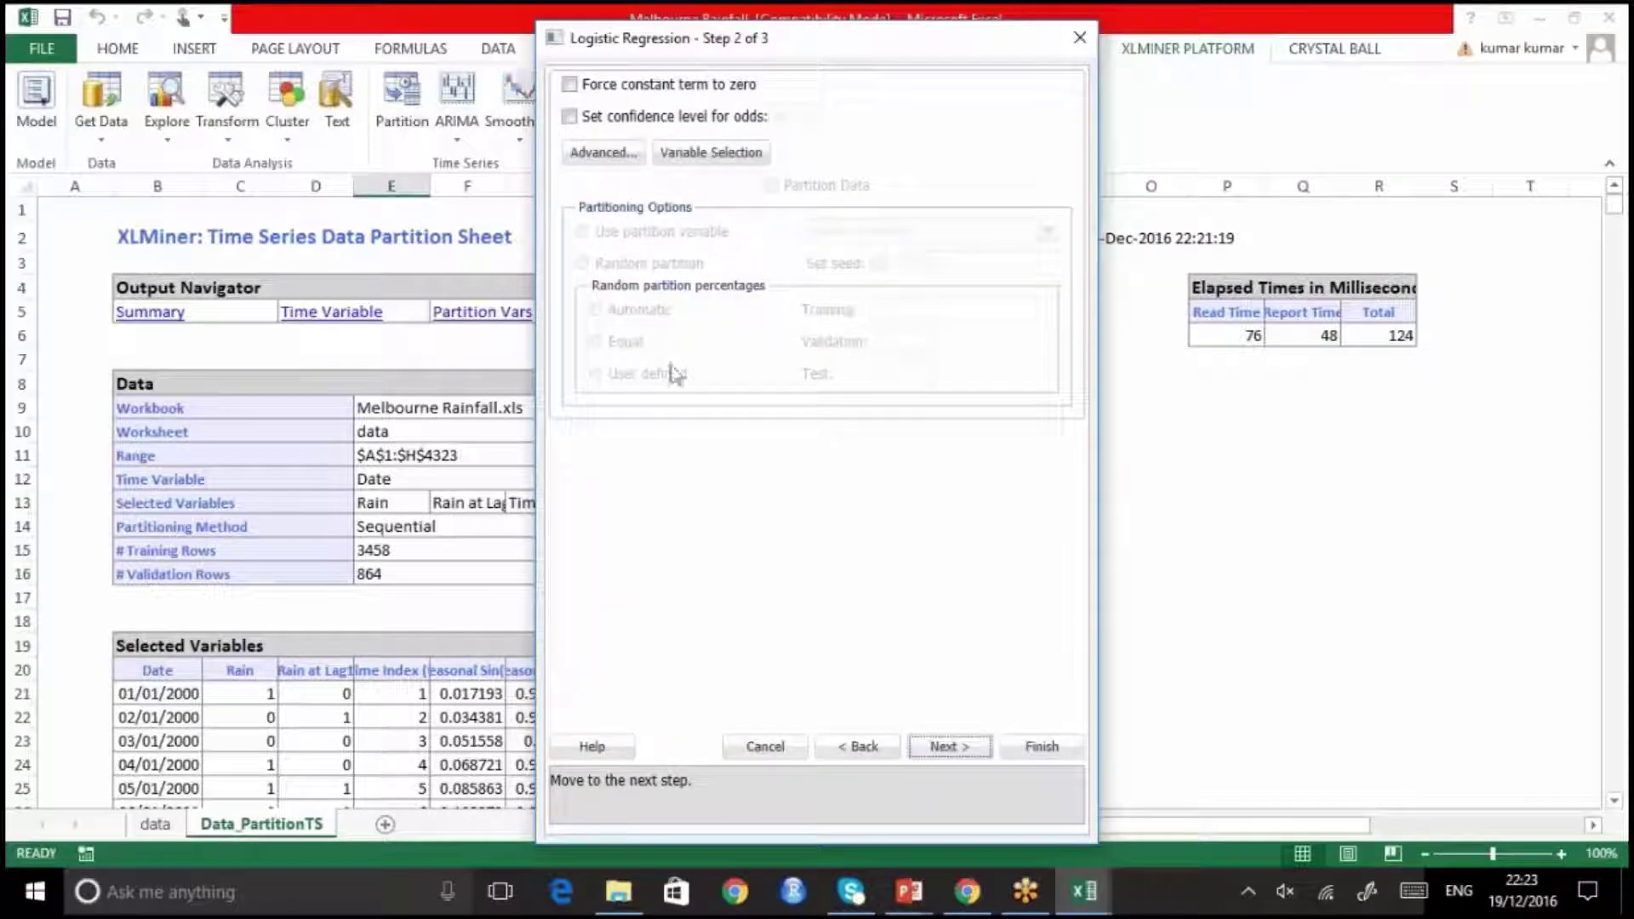
left_click(1040, 749)
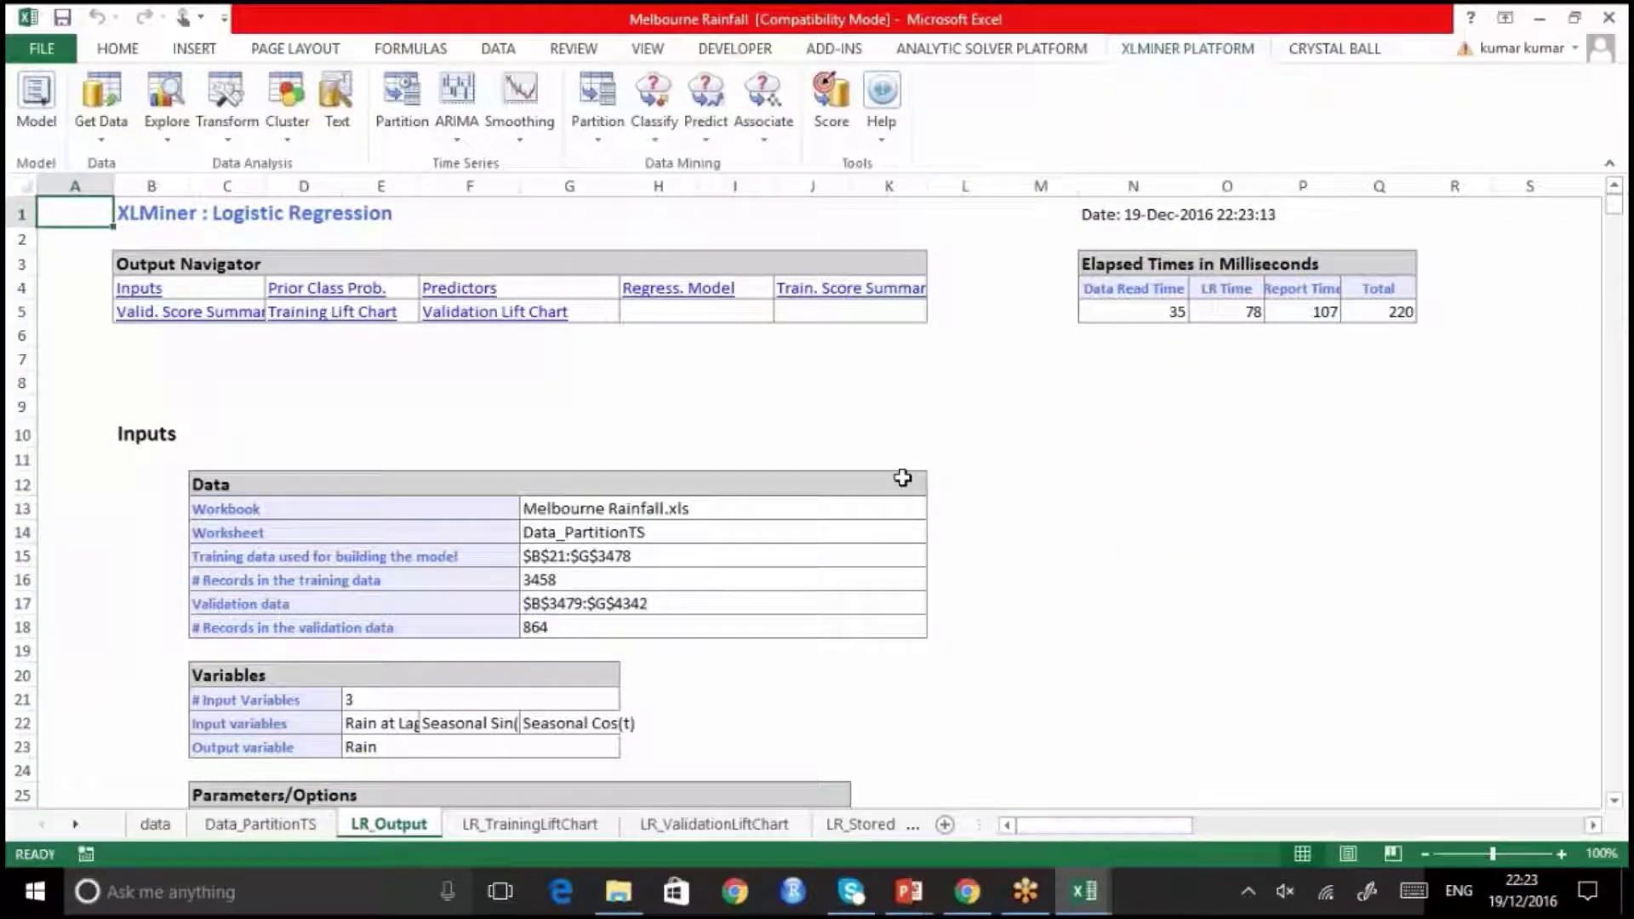
Examine the logistic regression output, from prior class probabilities and model predictors to the coefficients of the intercept and the three predictors.
scroll(902, 477, "down", 2)
scroll(902, 477, "down", 7)
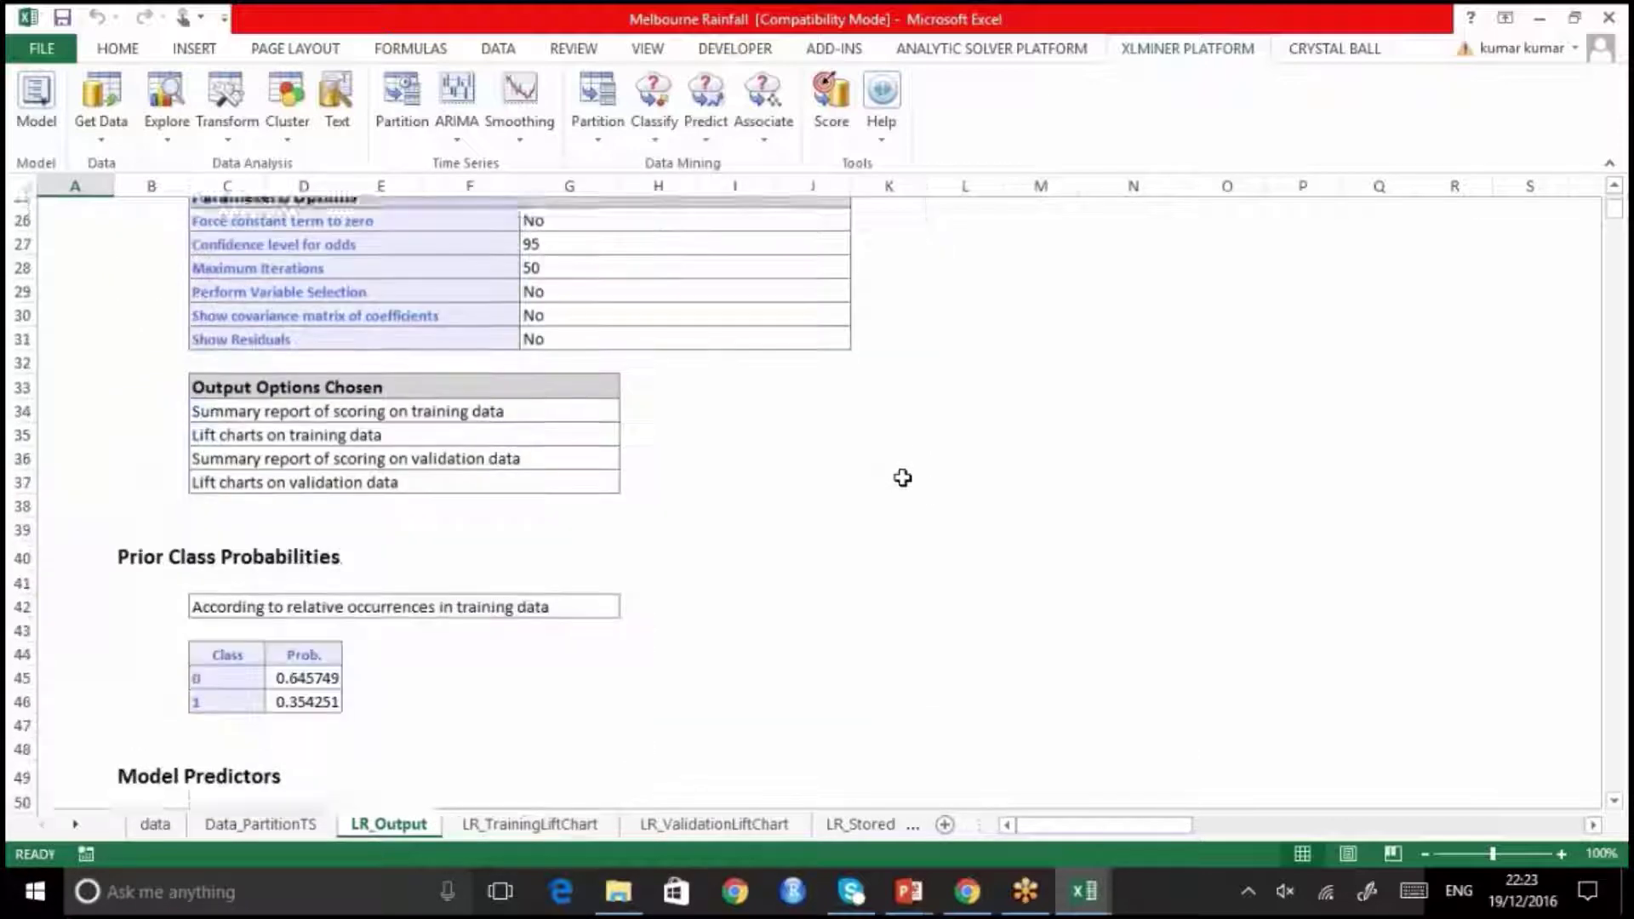
scroll(902, 477, "down", 4)
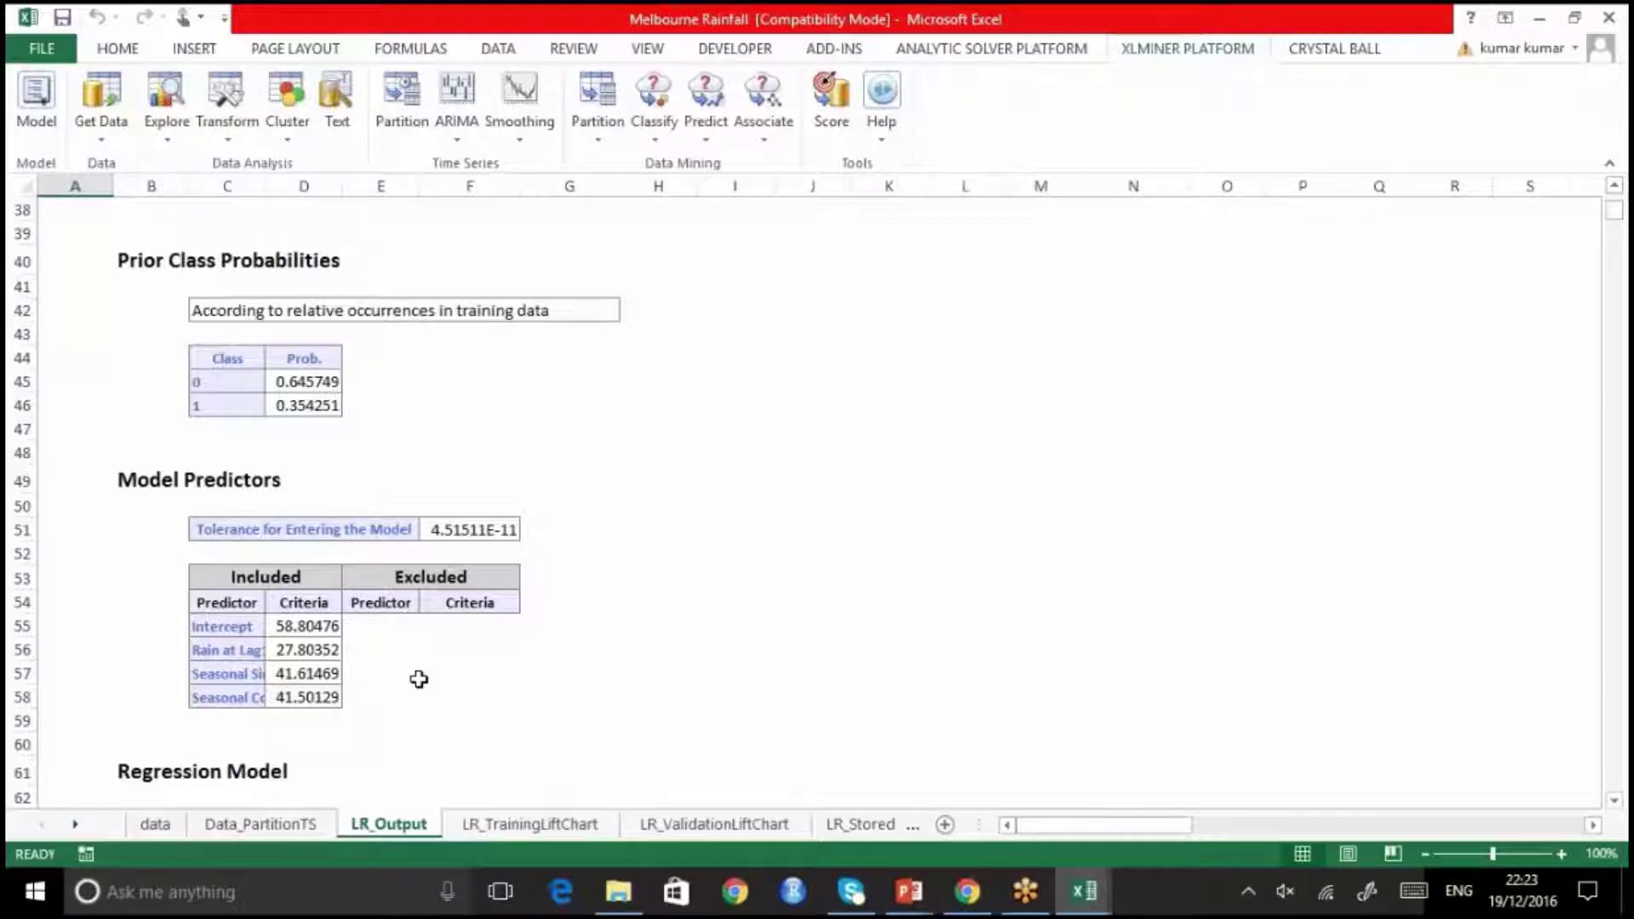
scroll(419, 679, "down", 4)
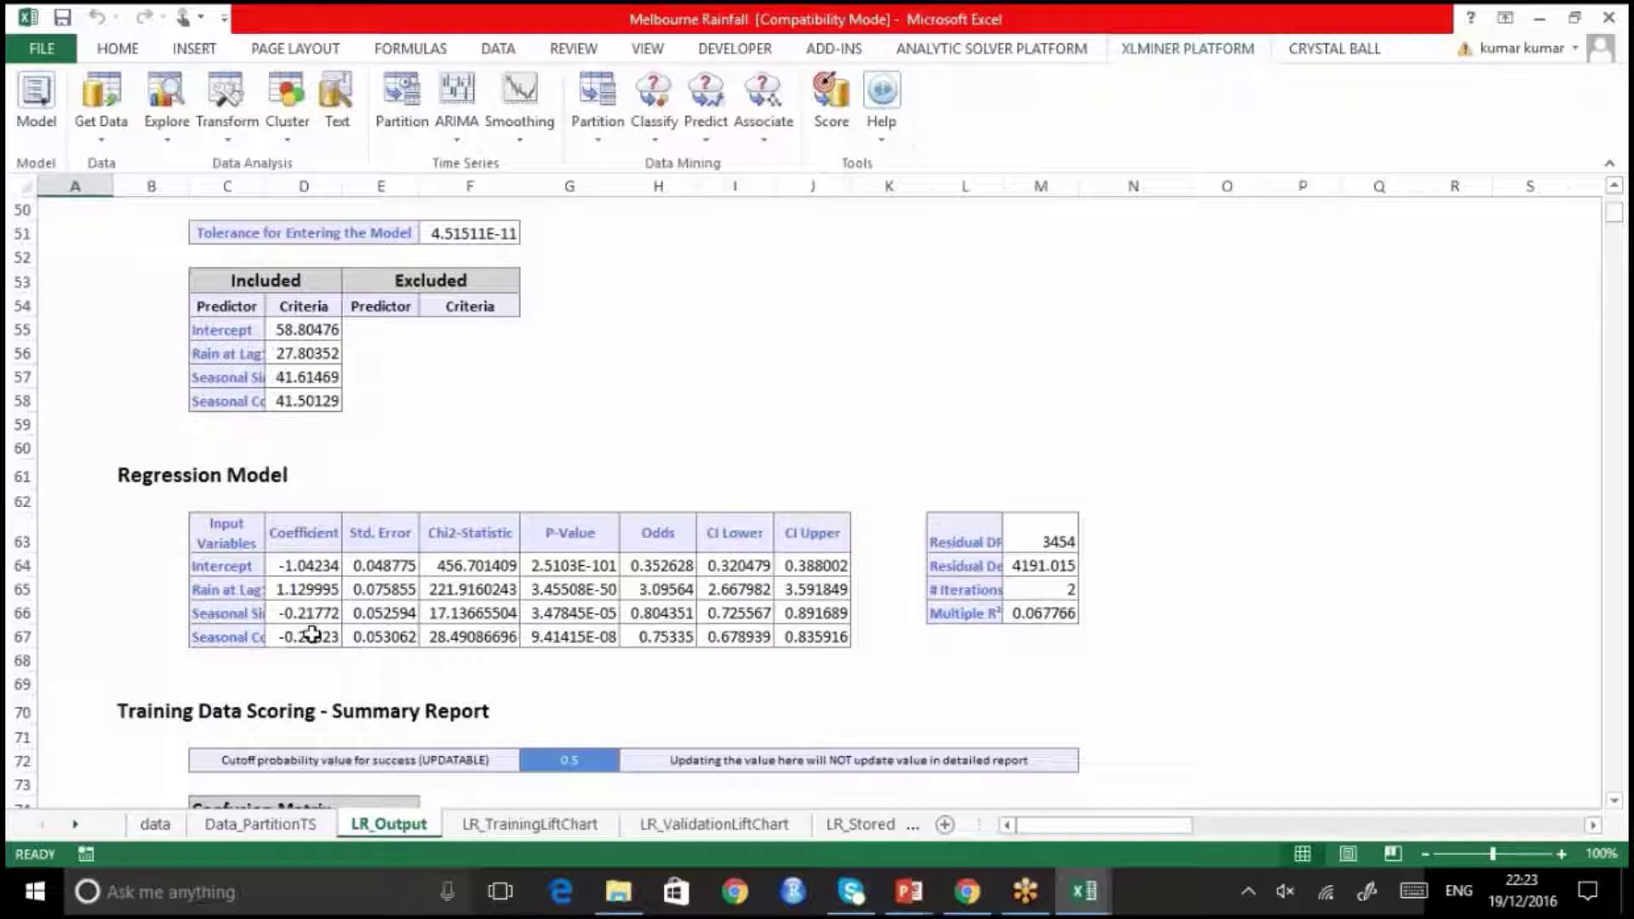
scroll(298, 620, "down", 1)
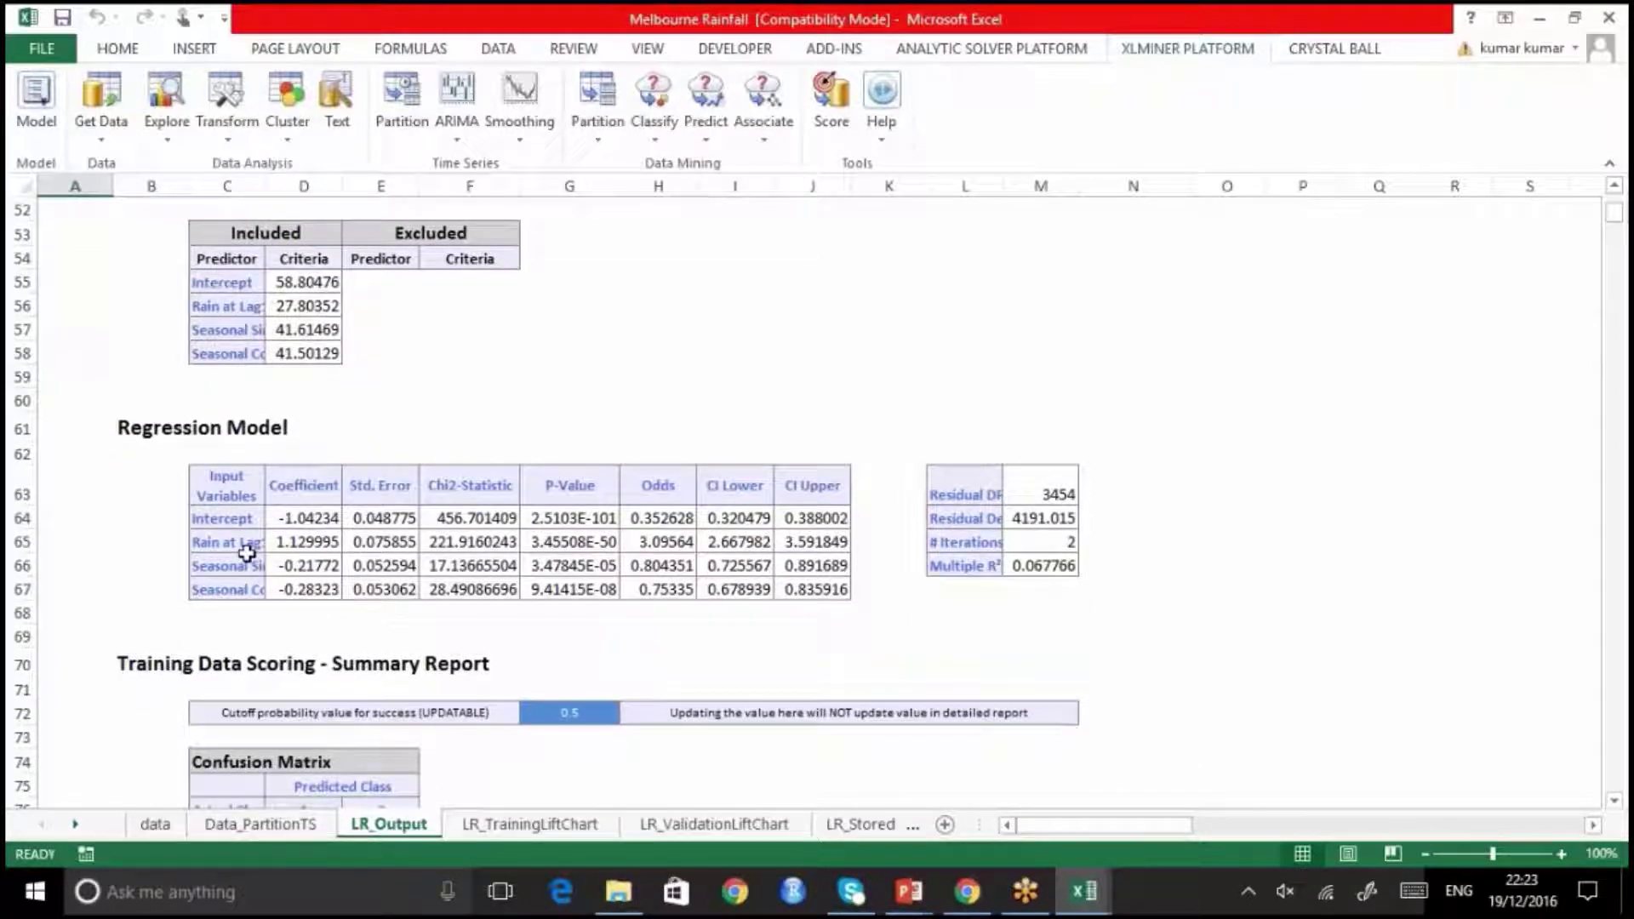
left_click(322, 521)
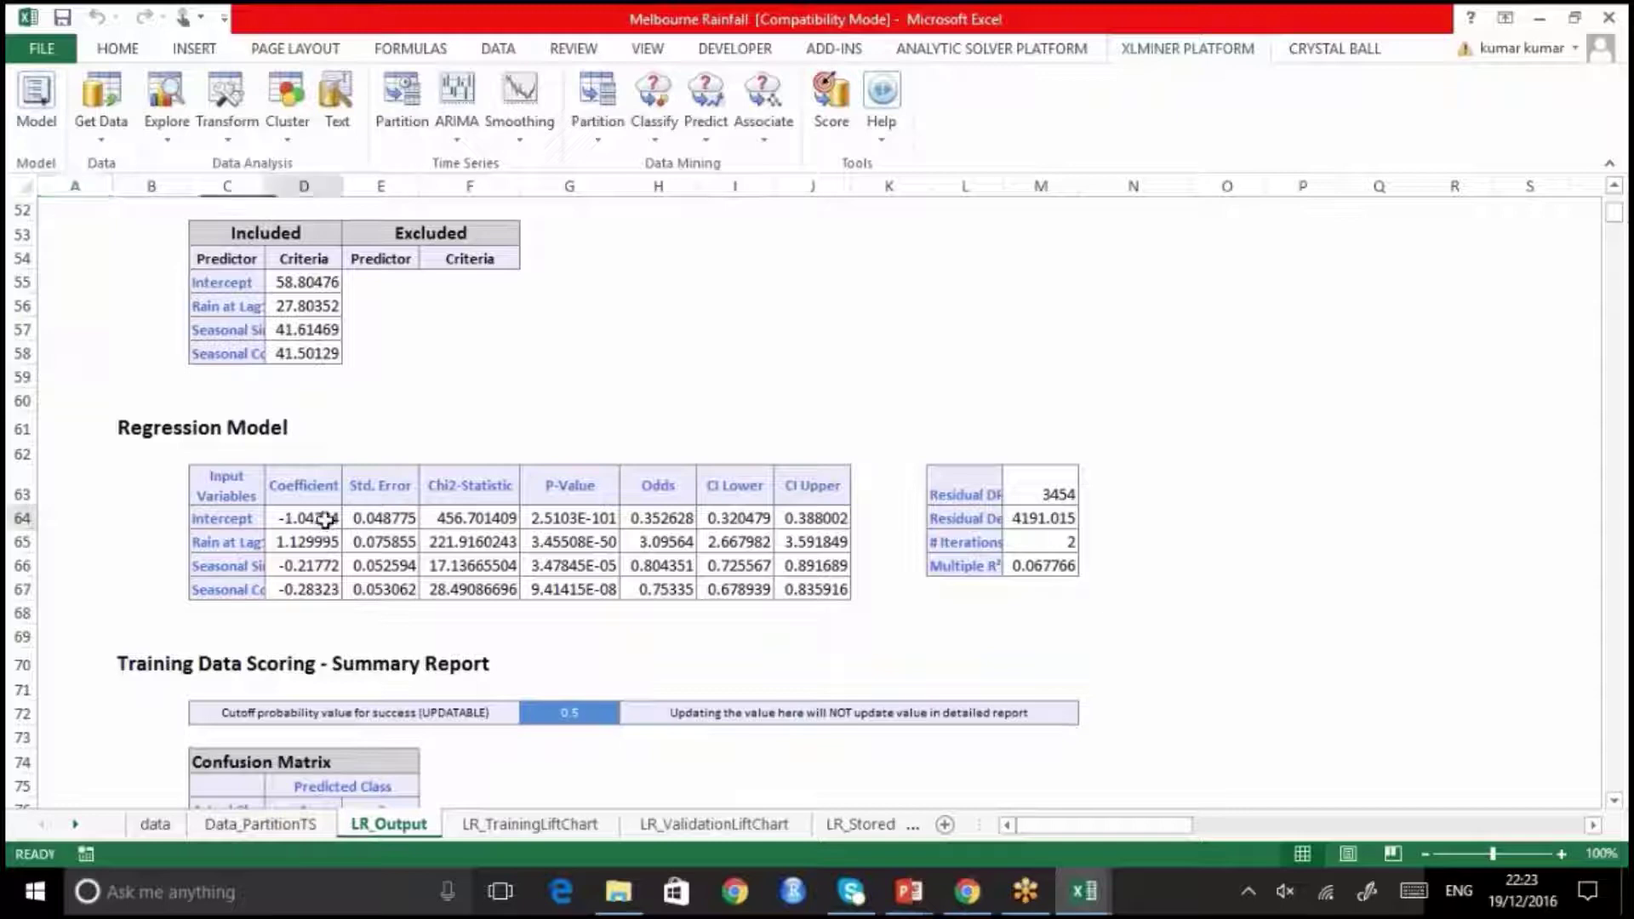
left_click(316, 545)
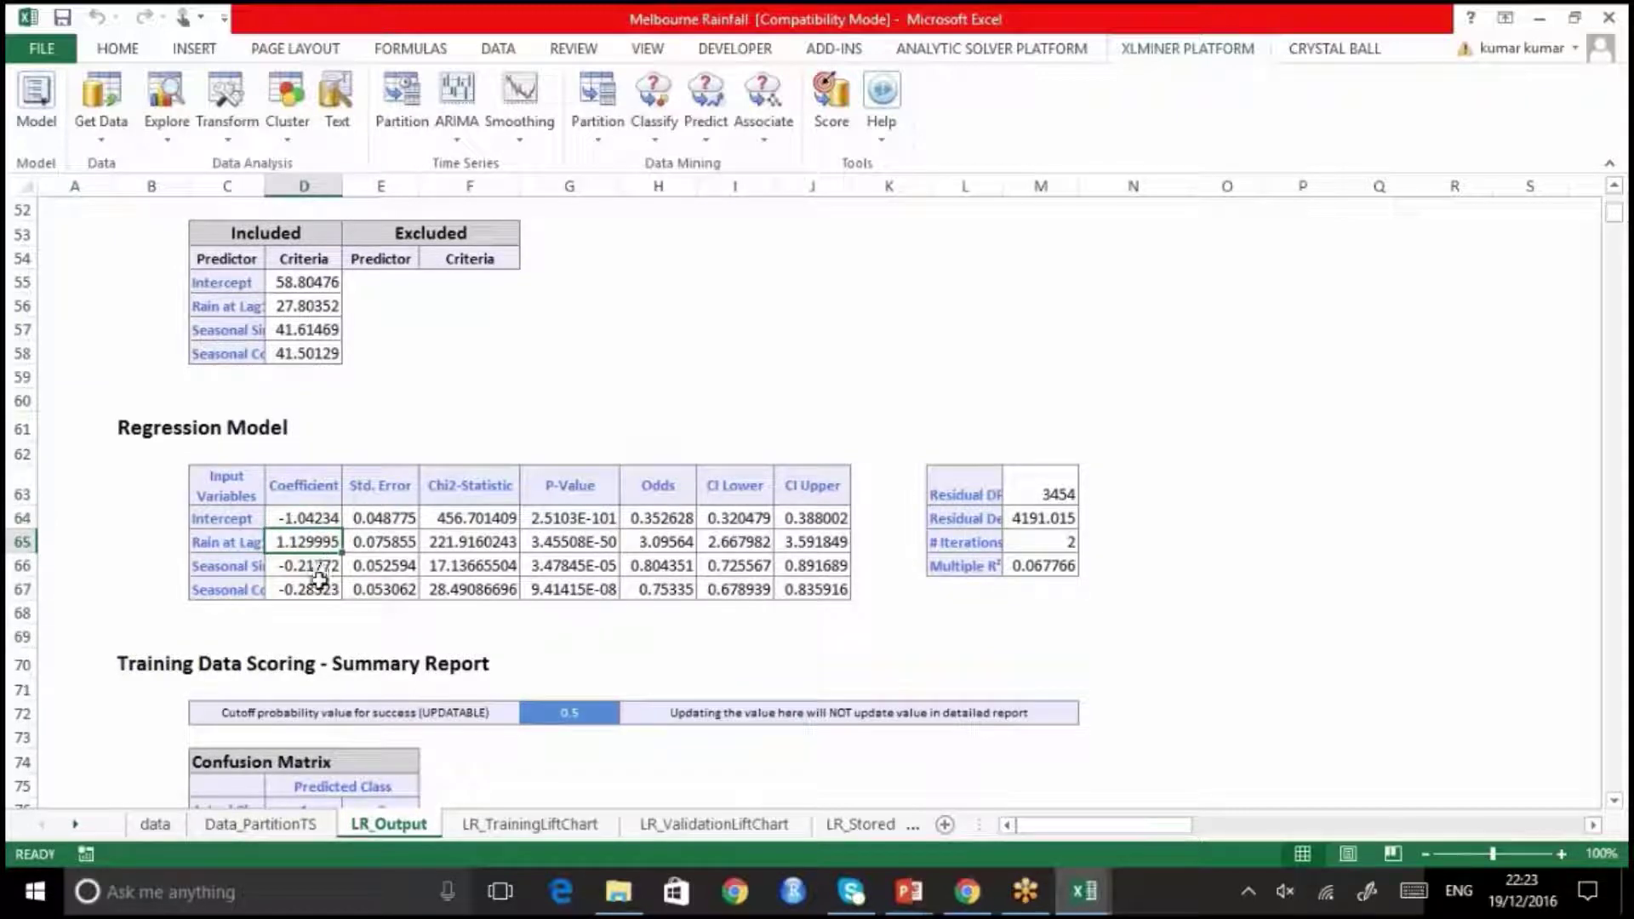
left_click(316, 566)
left_click(318, 589)
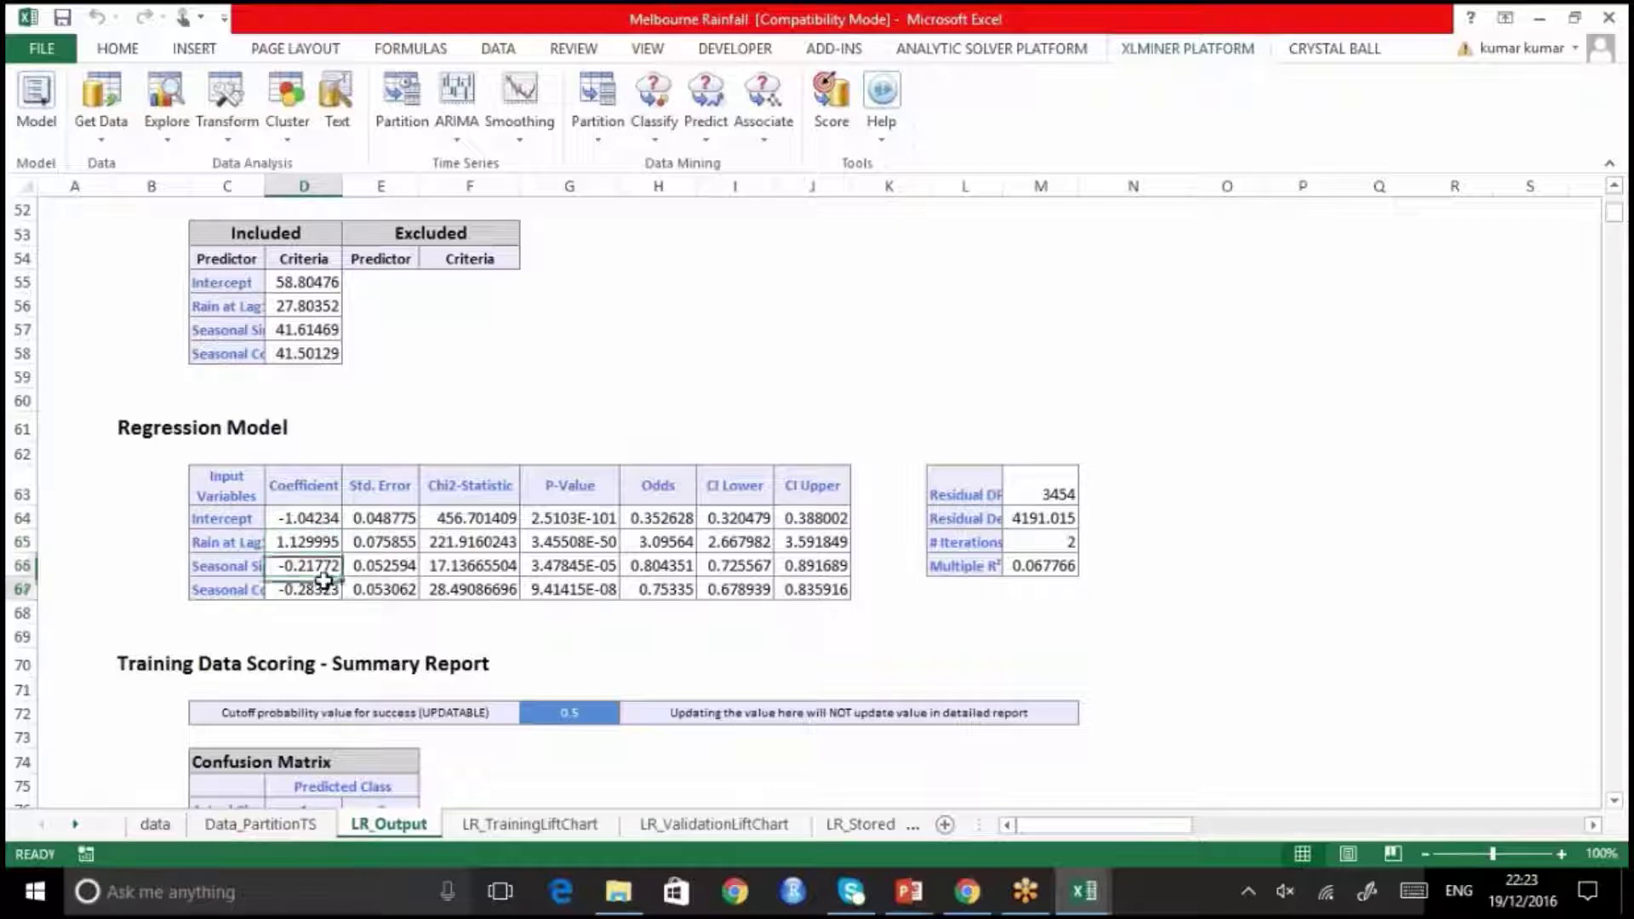
Review the training data's confusion matrix, error report and performance measures, checking recall (sensitivity) and specificity.
scroll(422, 607, "down", 4)
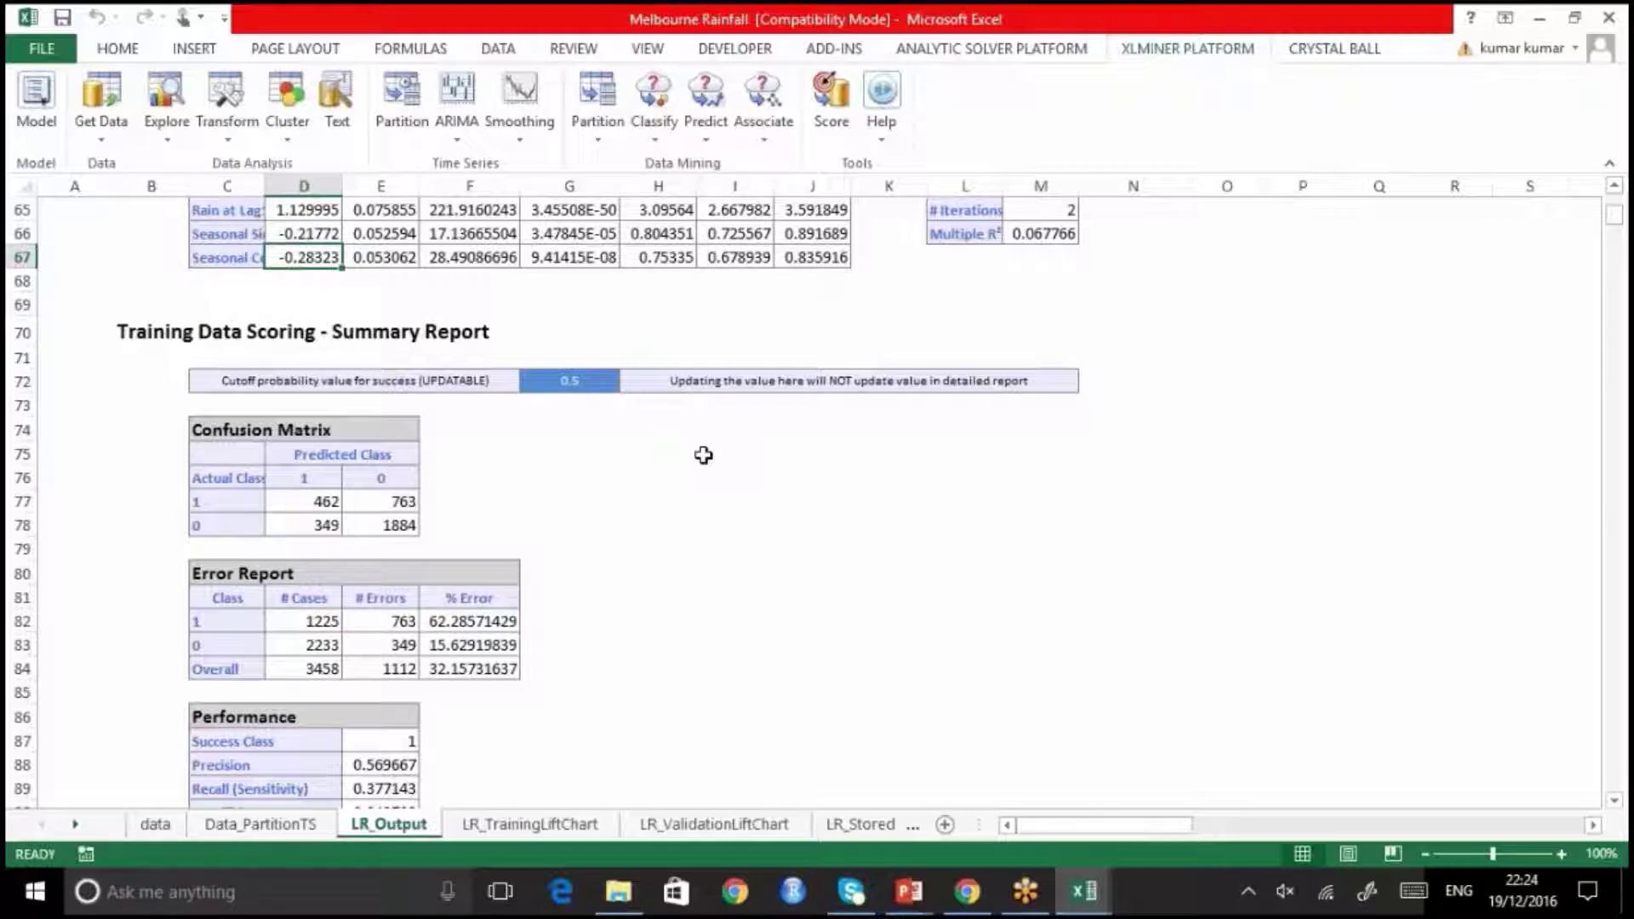
scroll(703, 455, "down", 3)
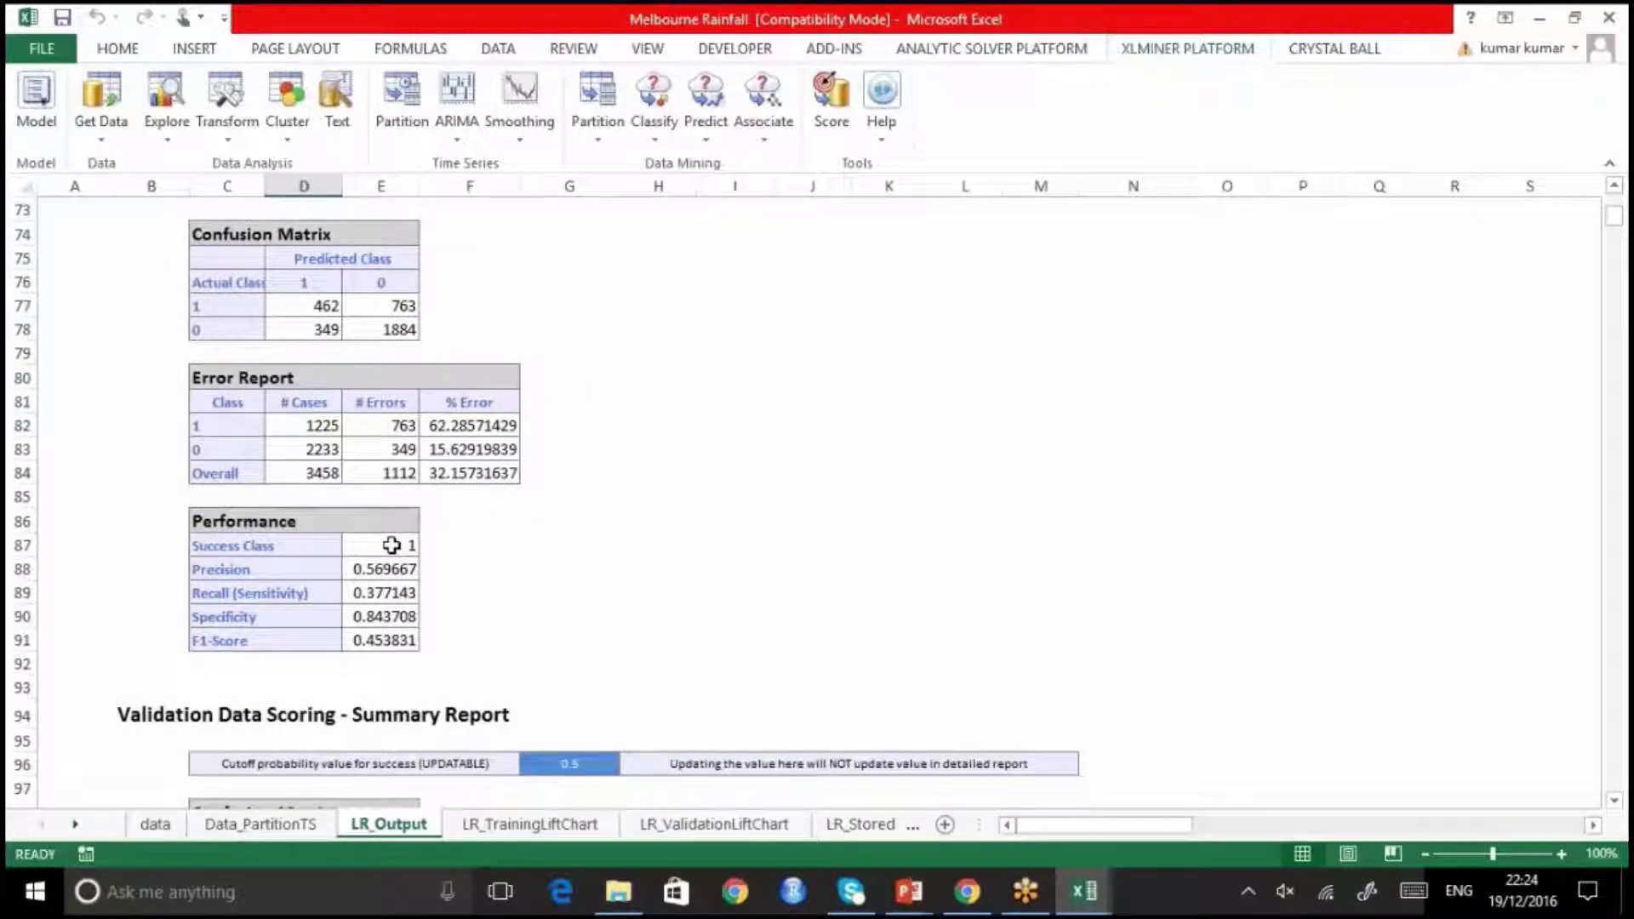
left_click(387, 594)
left_click(389, 618)
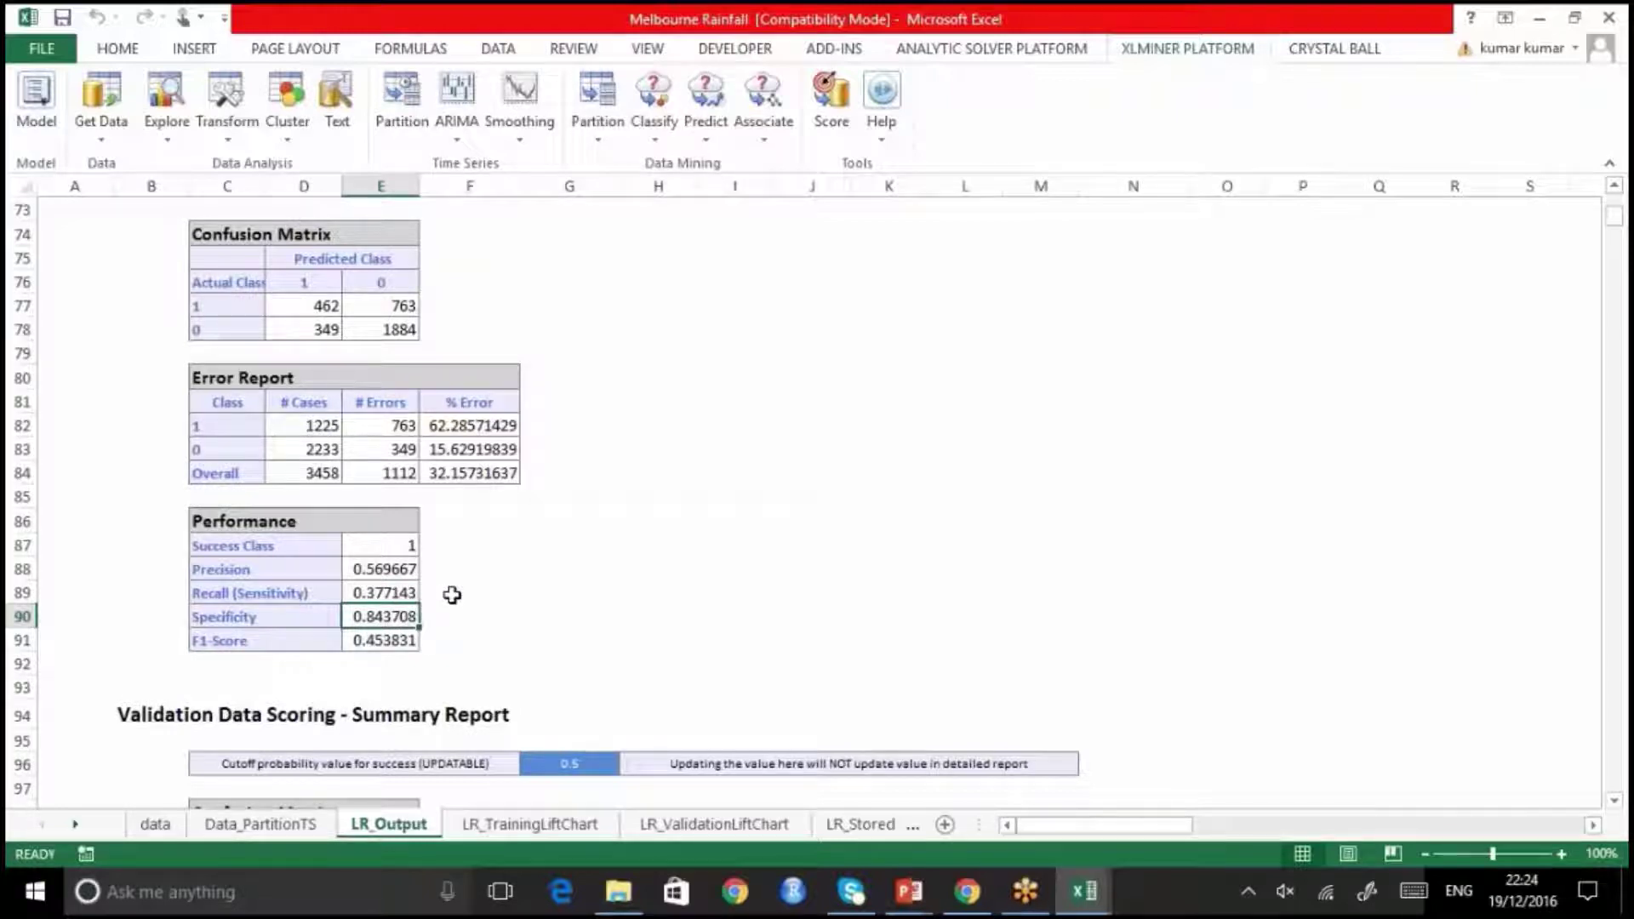
Check the training data's recall, consult the sensitivity and specificity definitions on the Confusion Matrix slide in PowerPoint, and return to the Excel output.
left_click(401, 587)
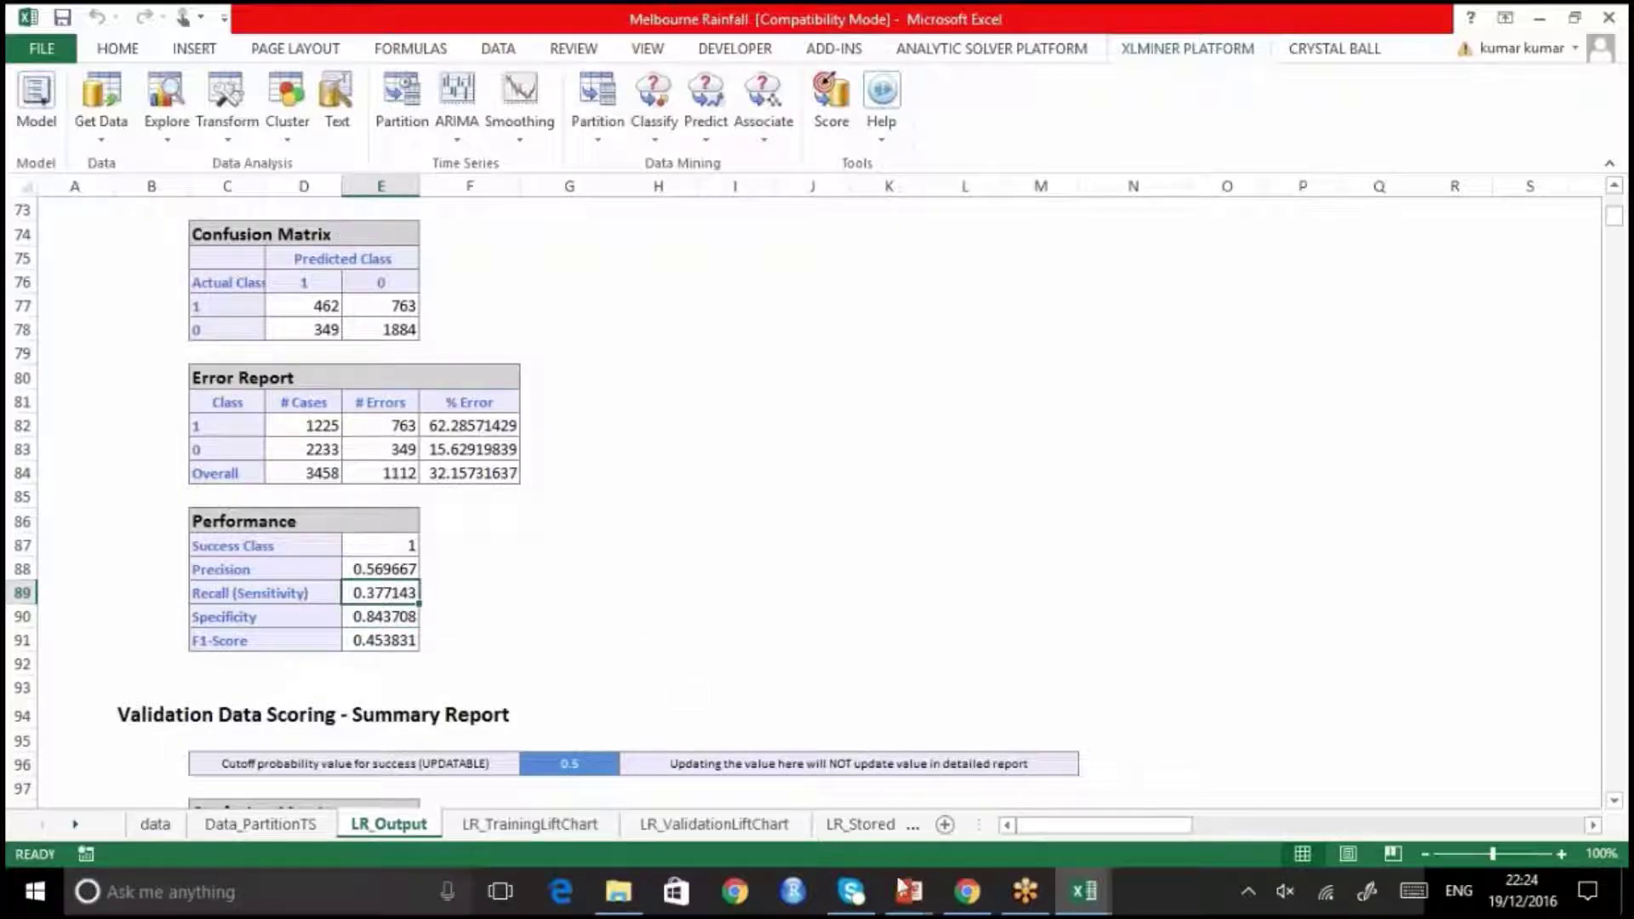
mouse_move(909, 898)
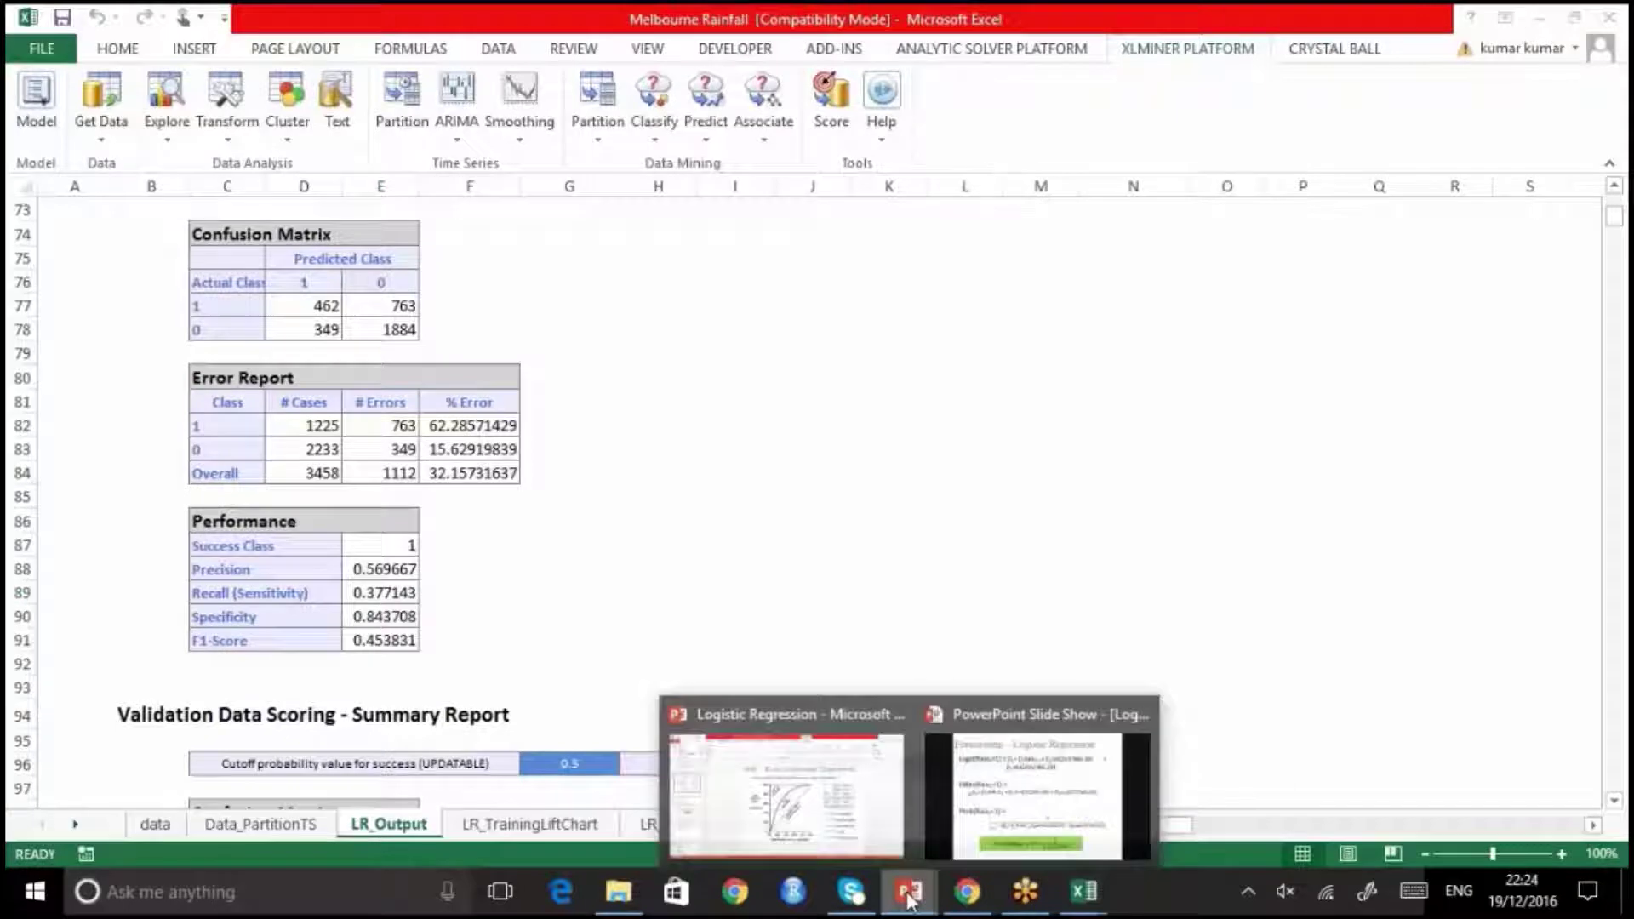
left_click(988, 821)
key("Left")
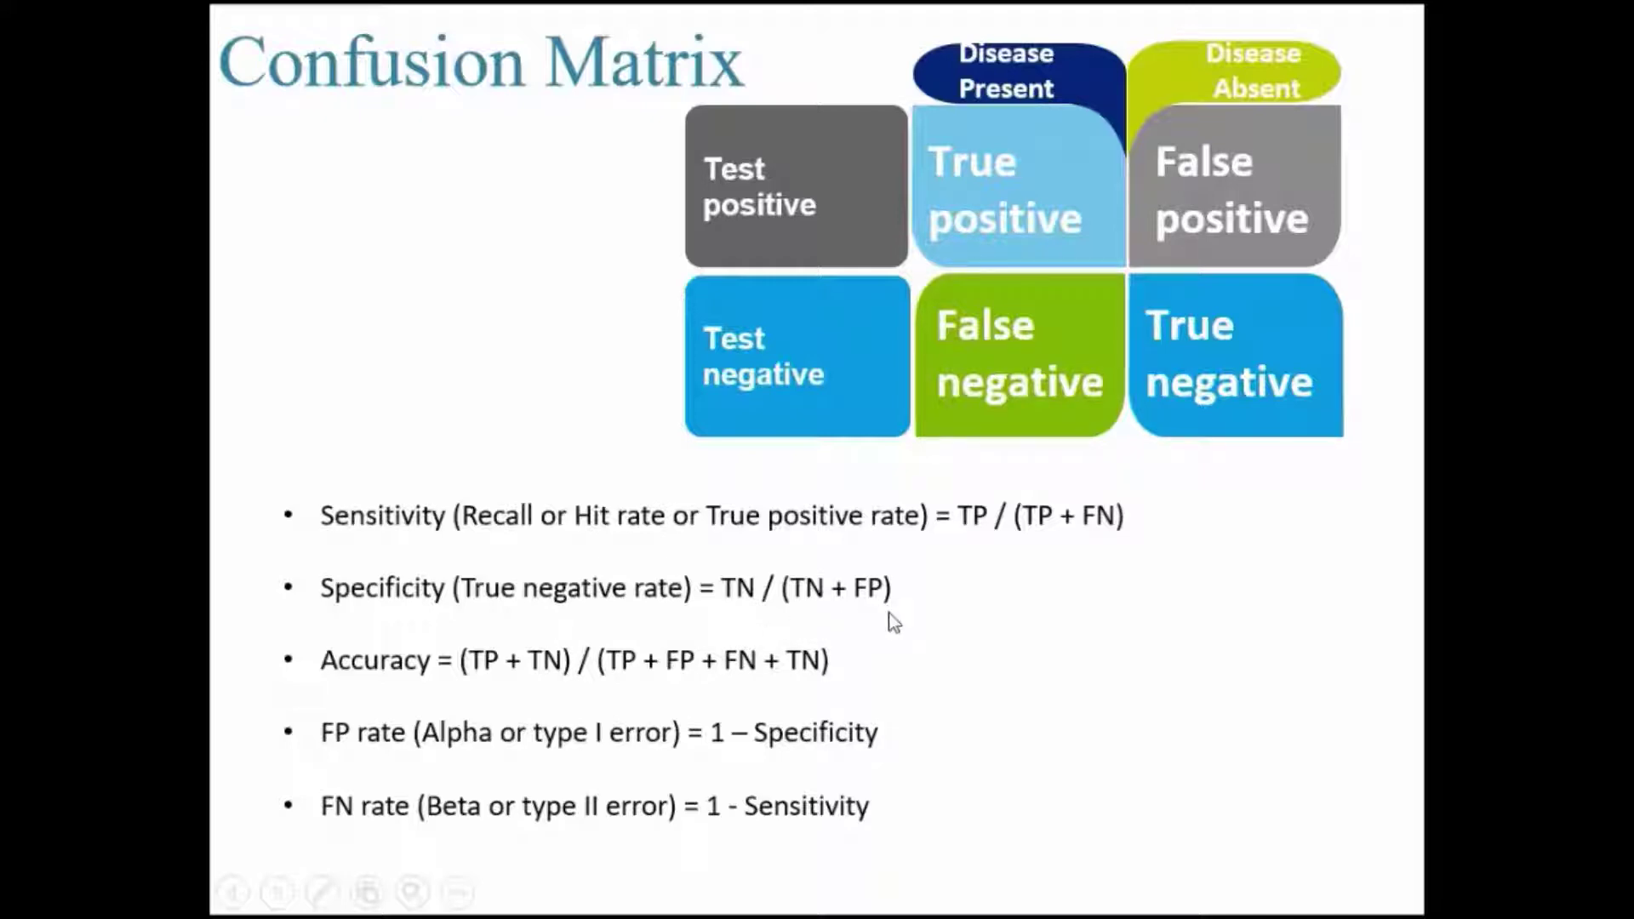
key("alt+Tab")
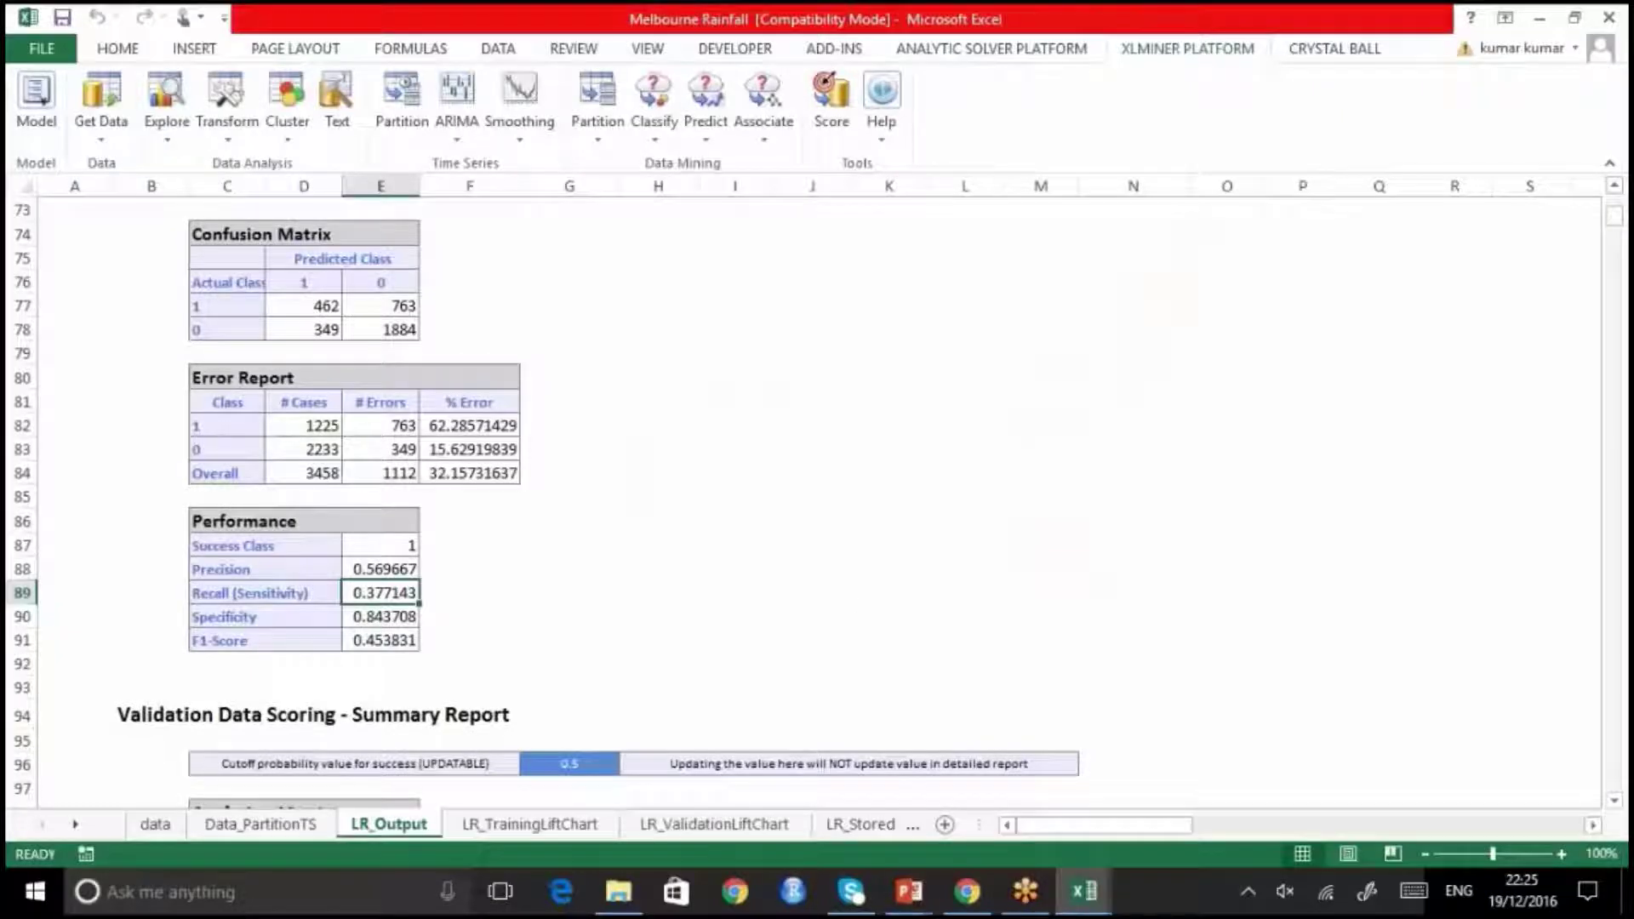
Review the validation data's confusion matrix, error report and performance measures, and compare them with the training data's summary report.
scroll(799, 590, "down", 1)
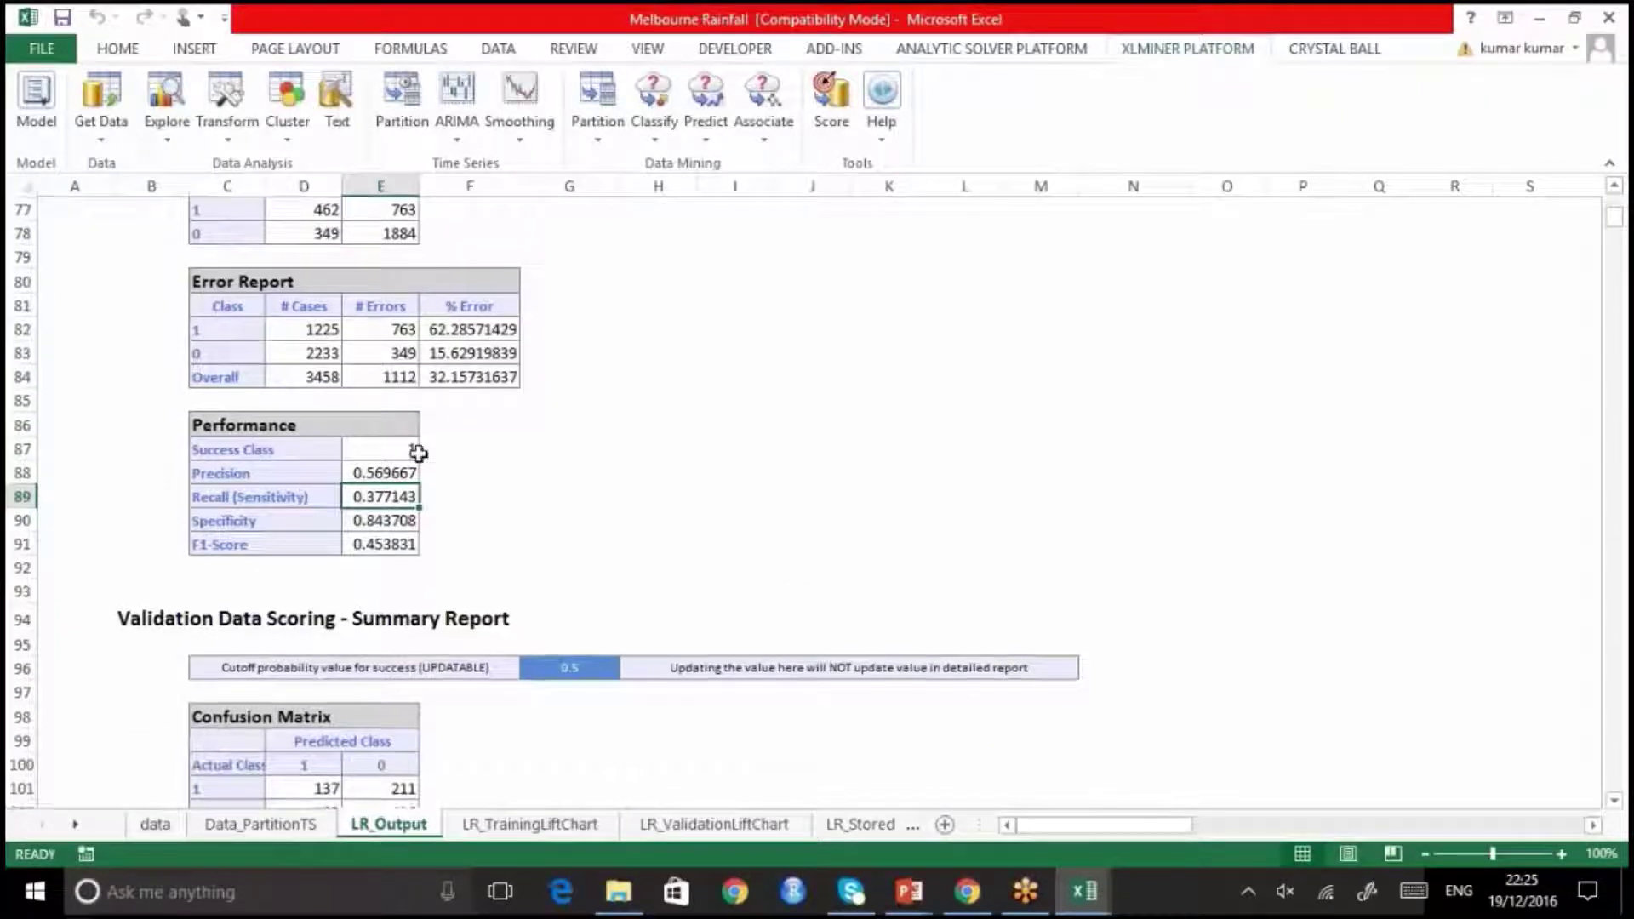
scroll(573, 496, "down", 2)
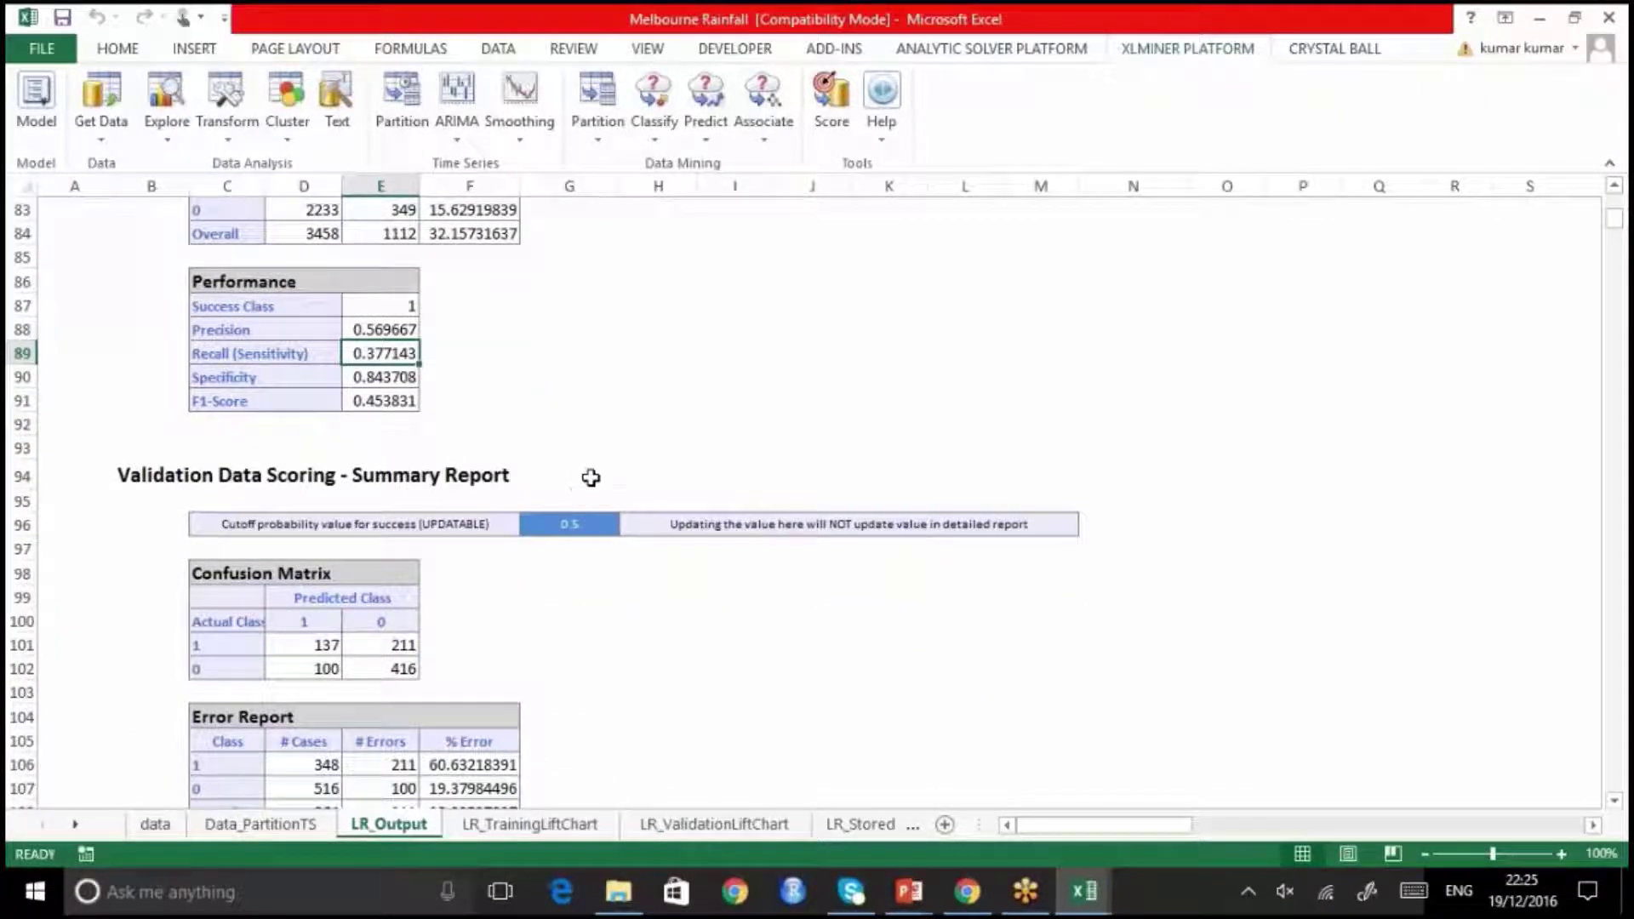
scroll(649, 410, "down", 3)
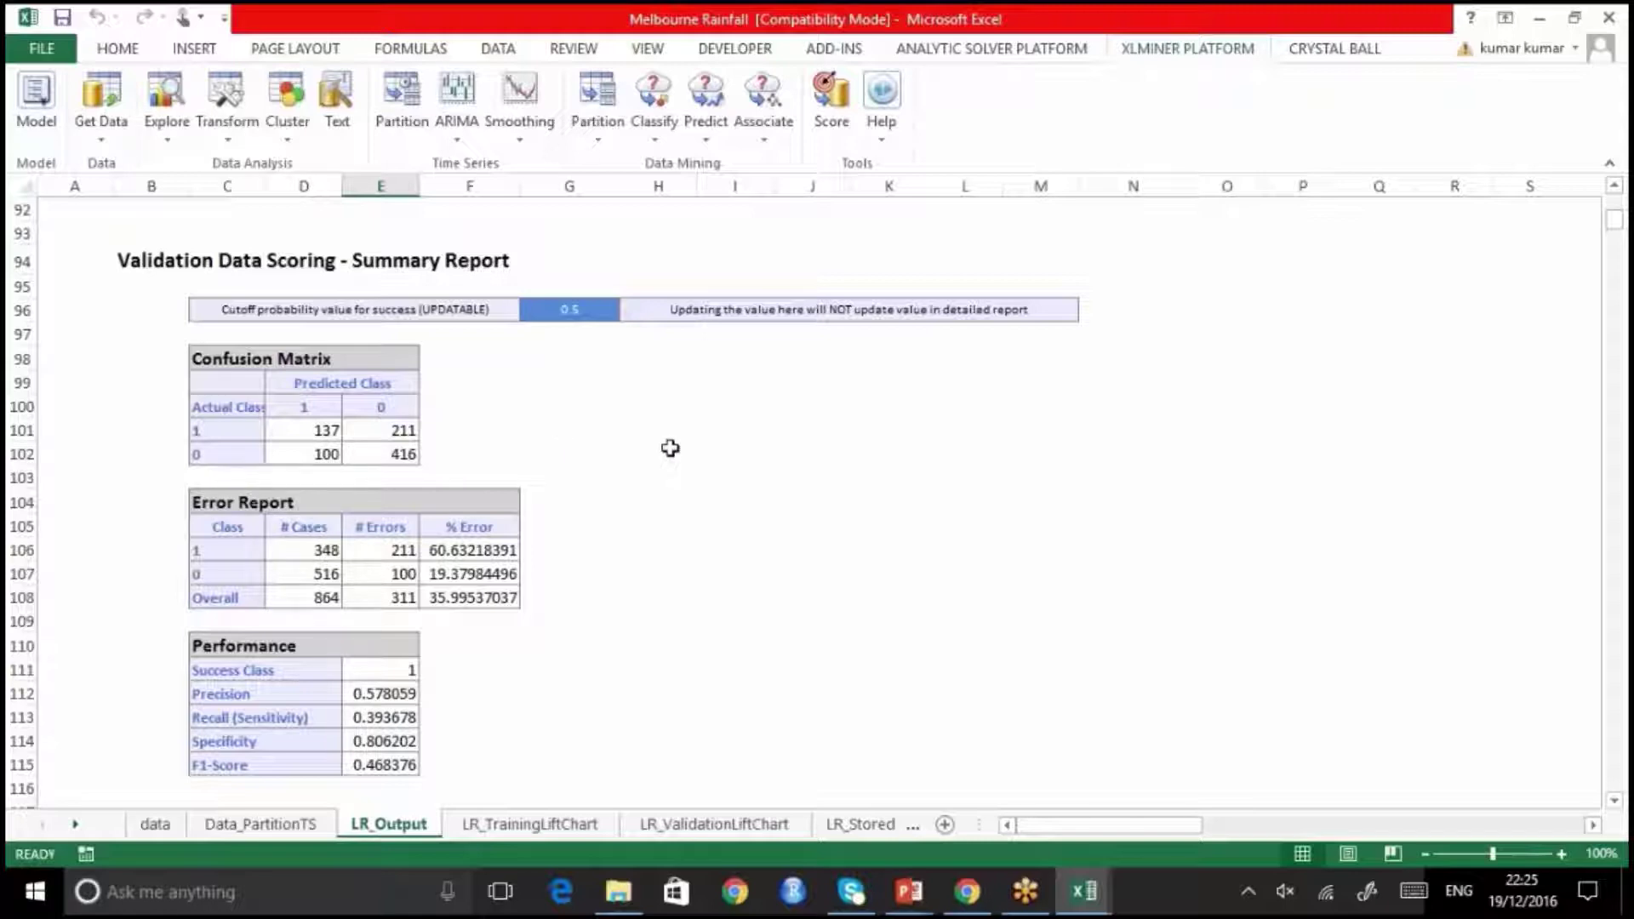
scroll(670, 448, "up", 4)
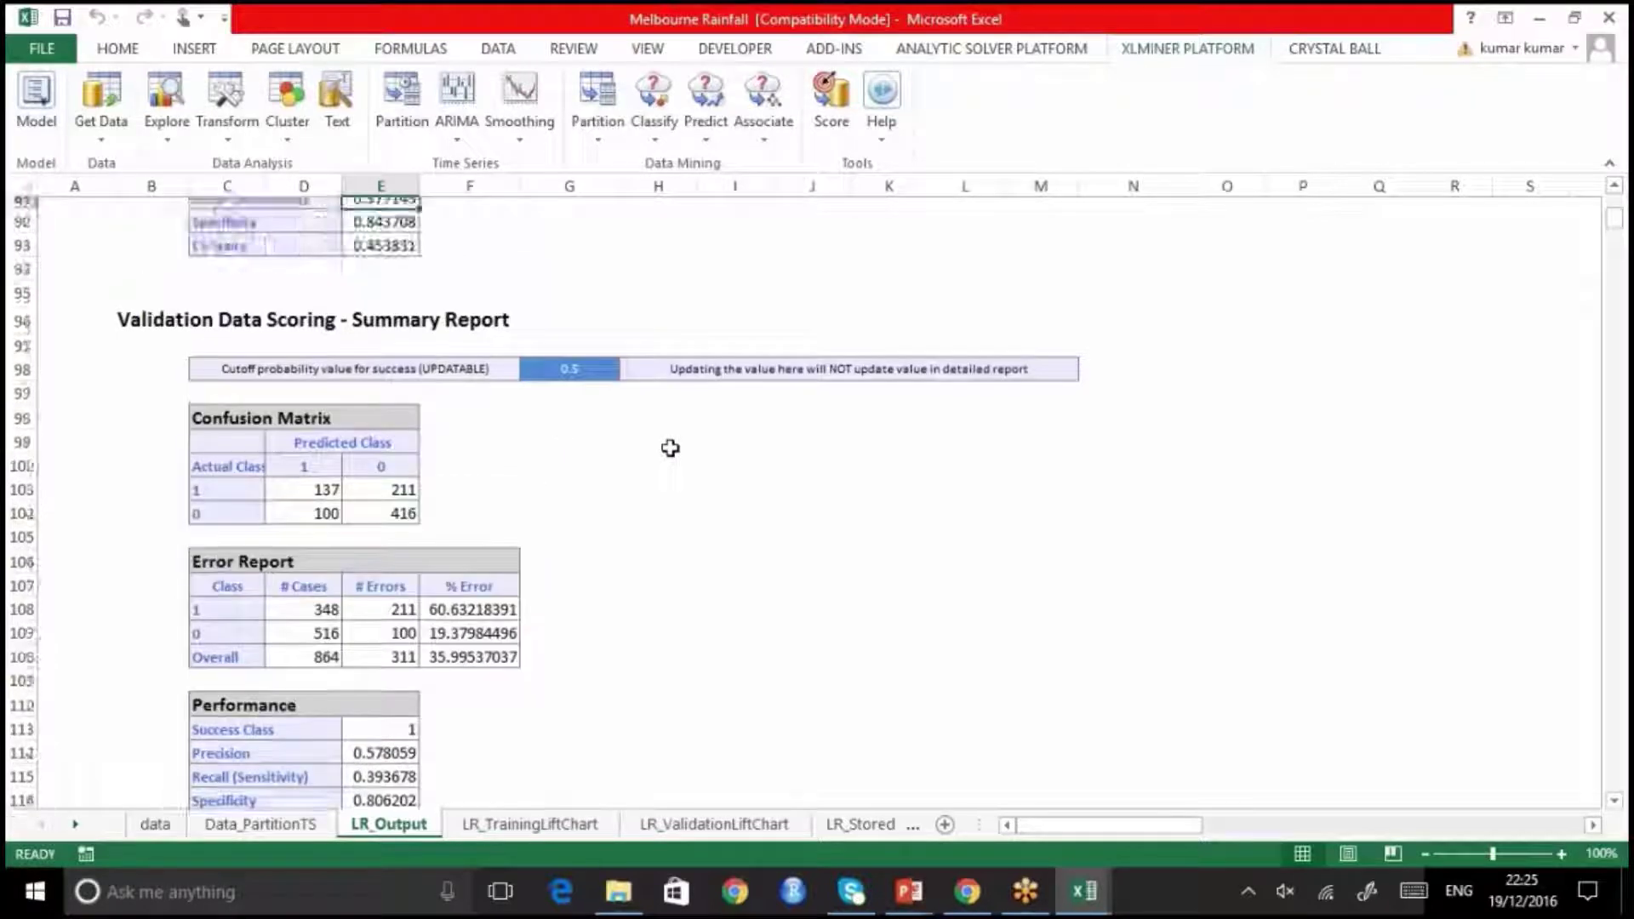
scroll(669, 448, "up", 5)
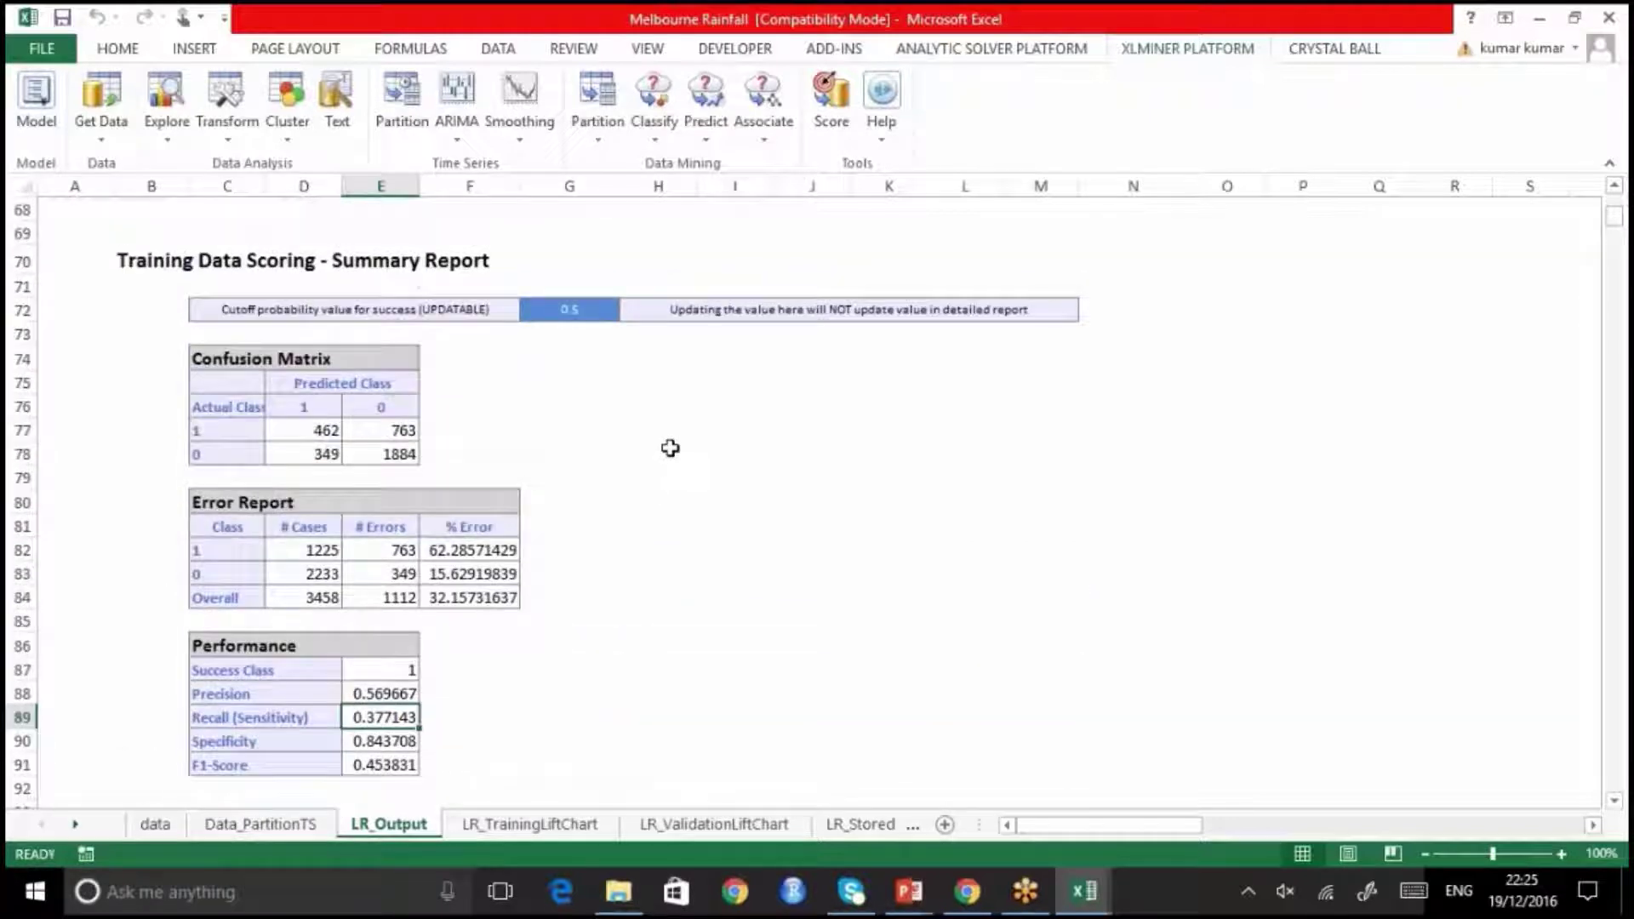
Begin the model equation in cell H61 from the regression coefficients: "Logit (Rain = 1) = -1.04 + 1.129(Rain @ lag 1) -0.217 (sin(".
scroll(670, 447, "up", 2)
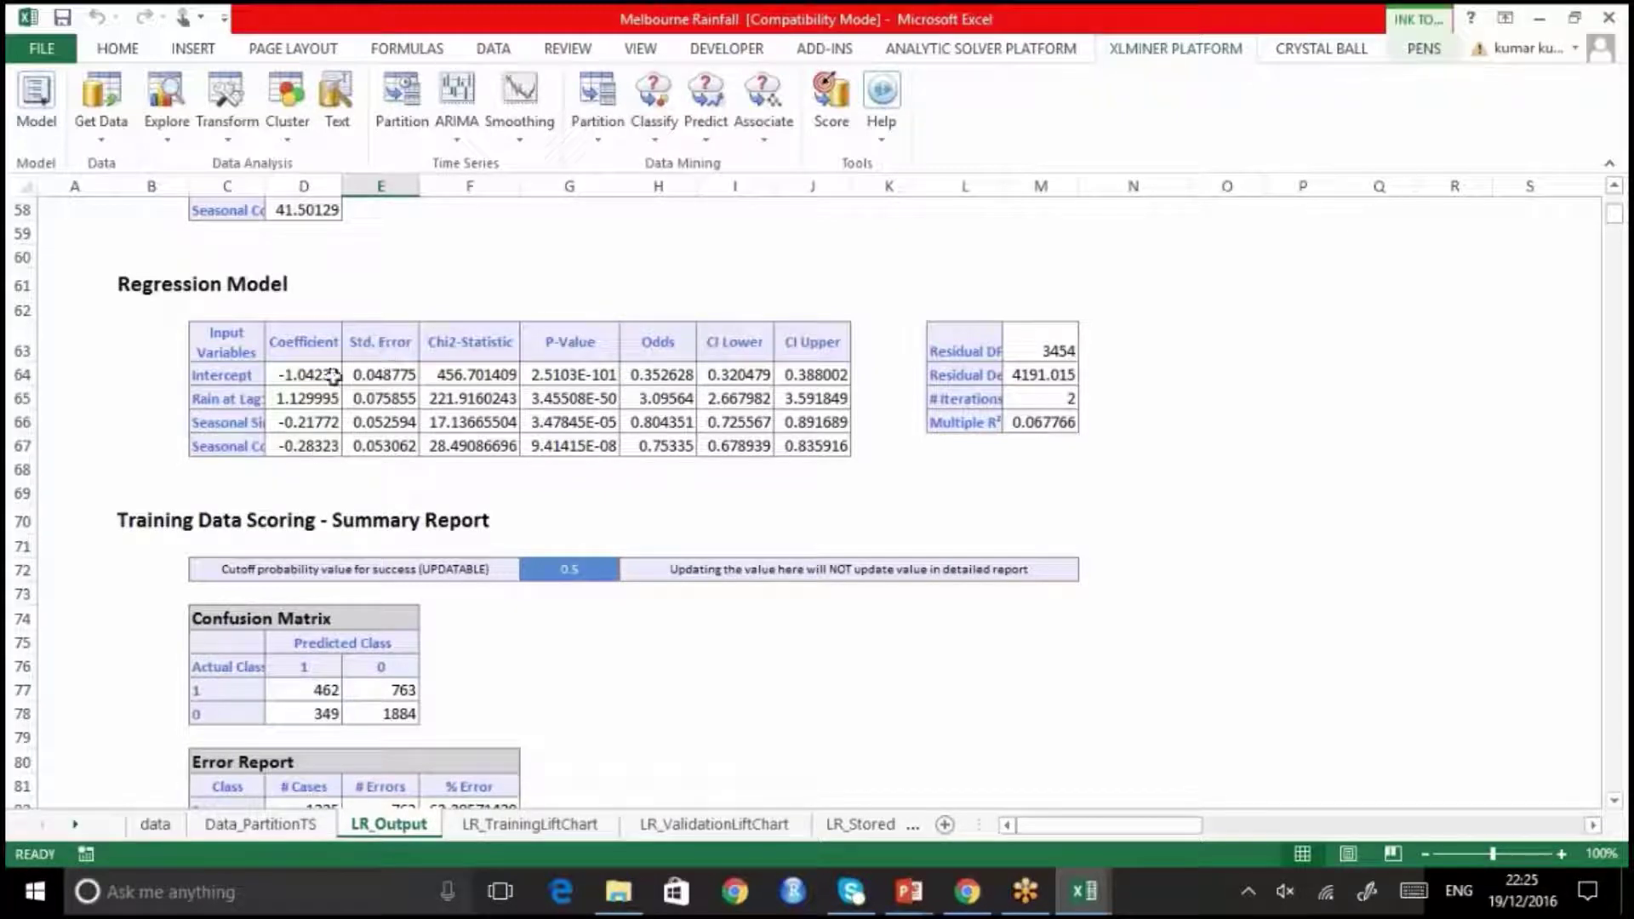
left_click_drag(315, 374, 311, 447)
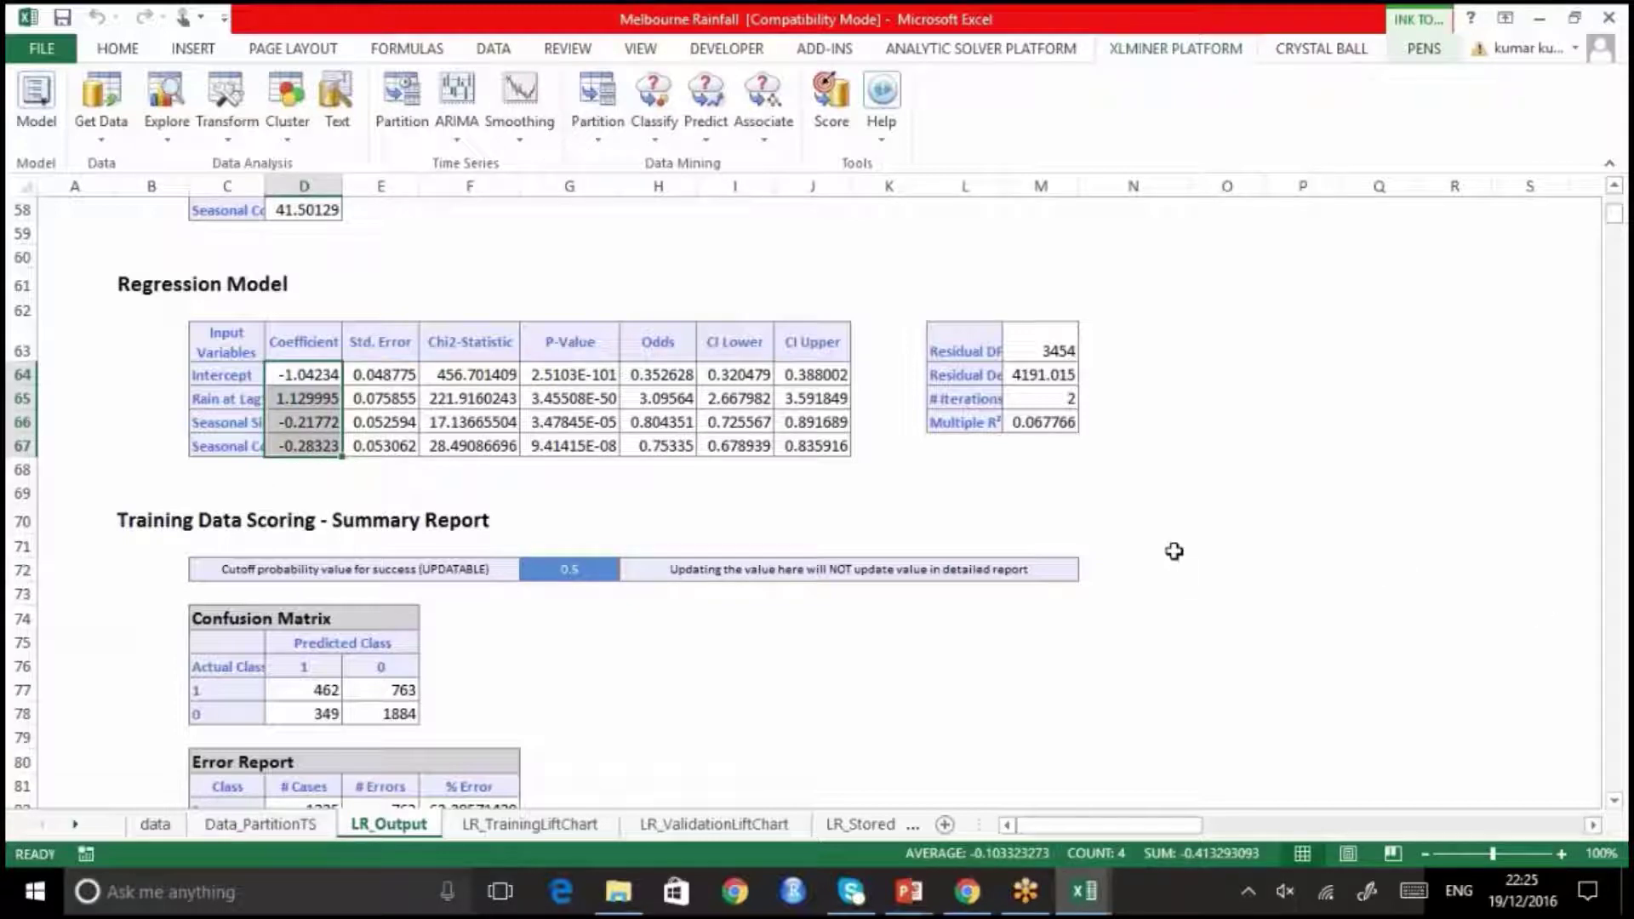
left_click(1196, 495)
left_click(658, 281)
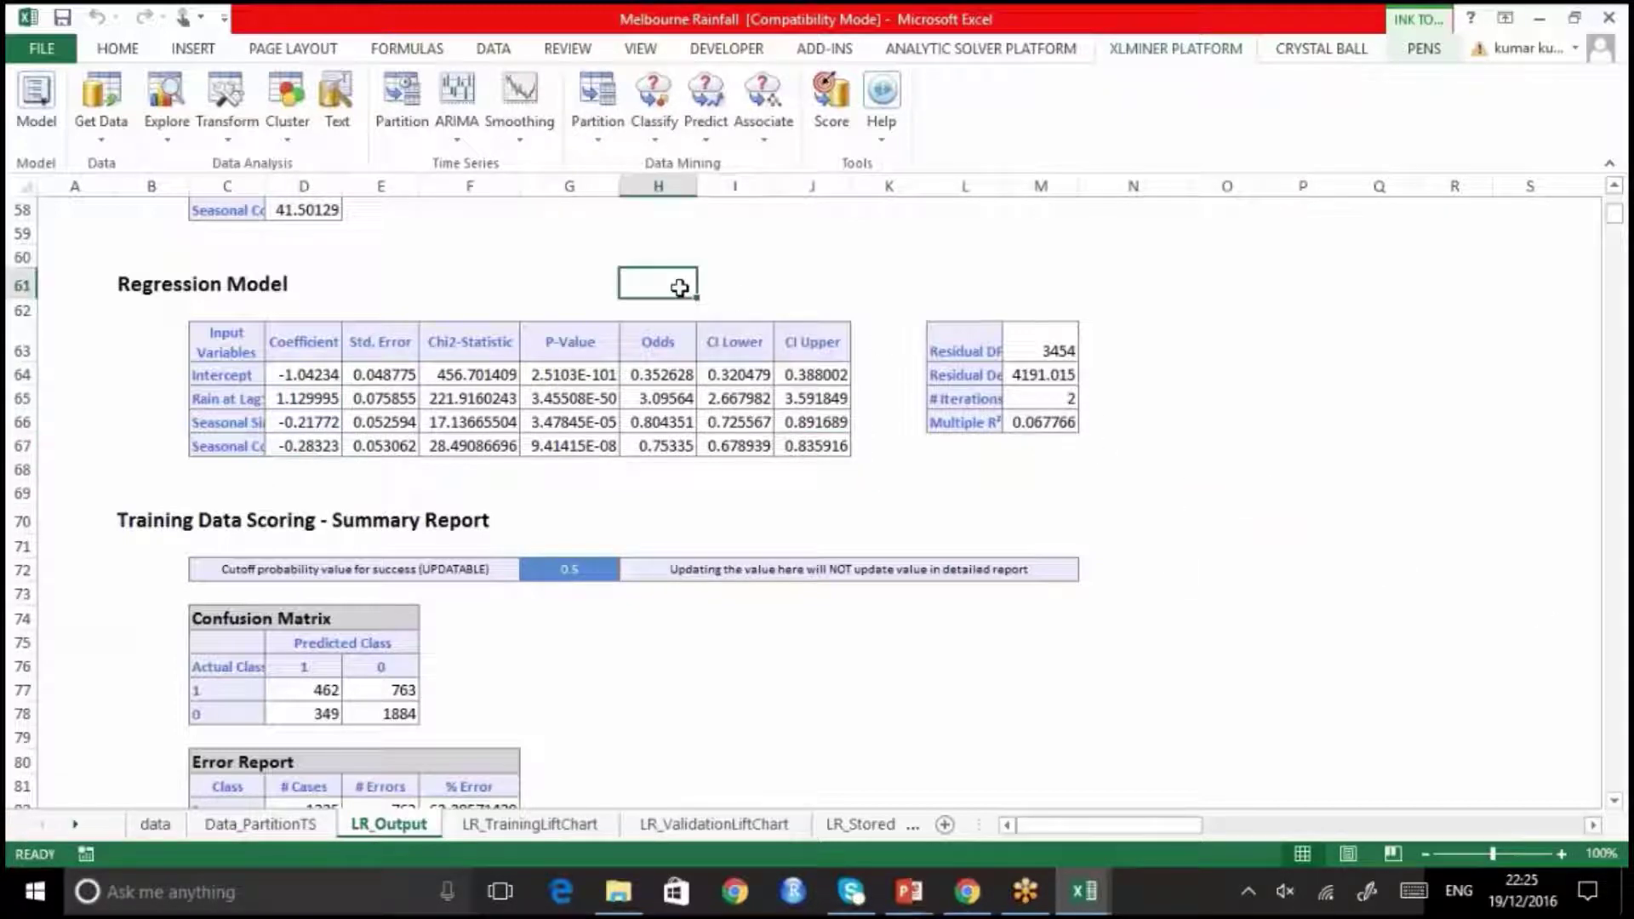
type("Logi")
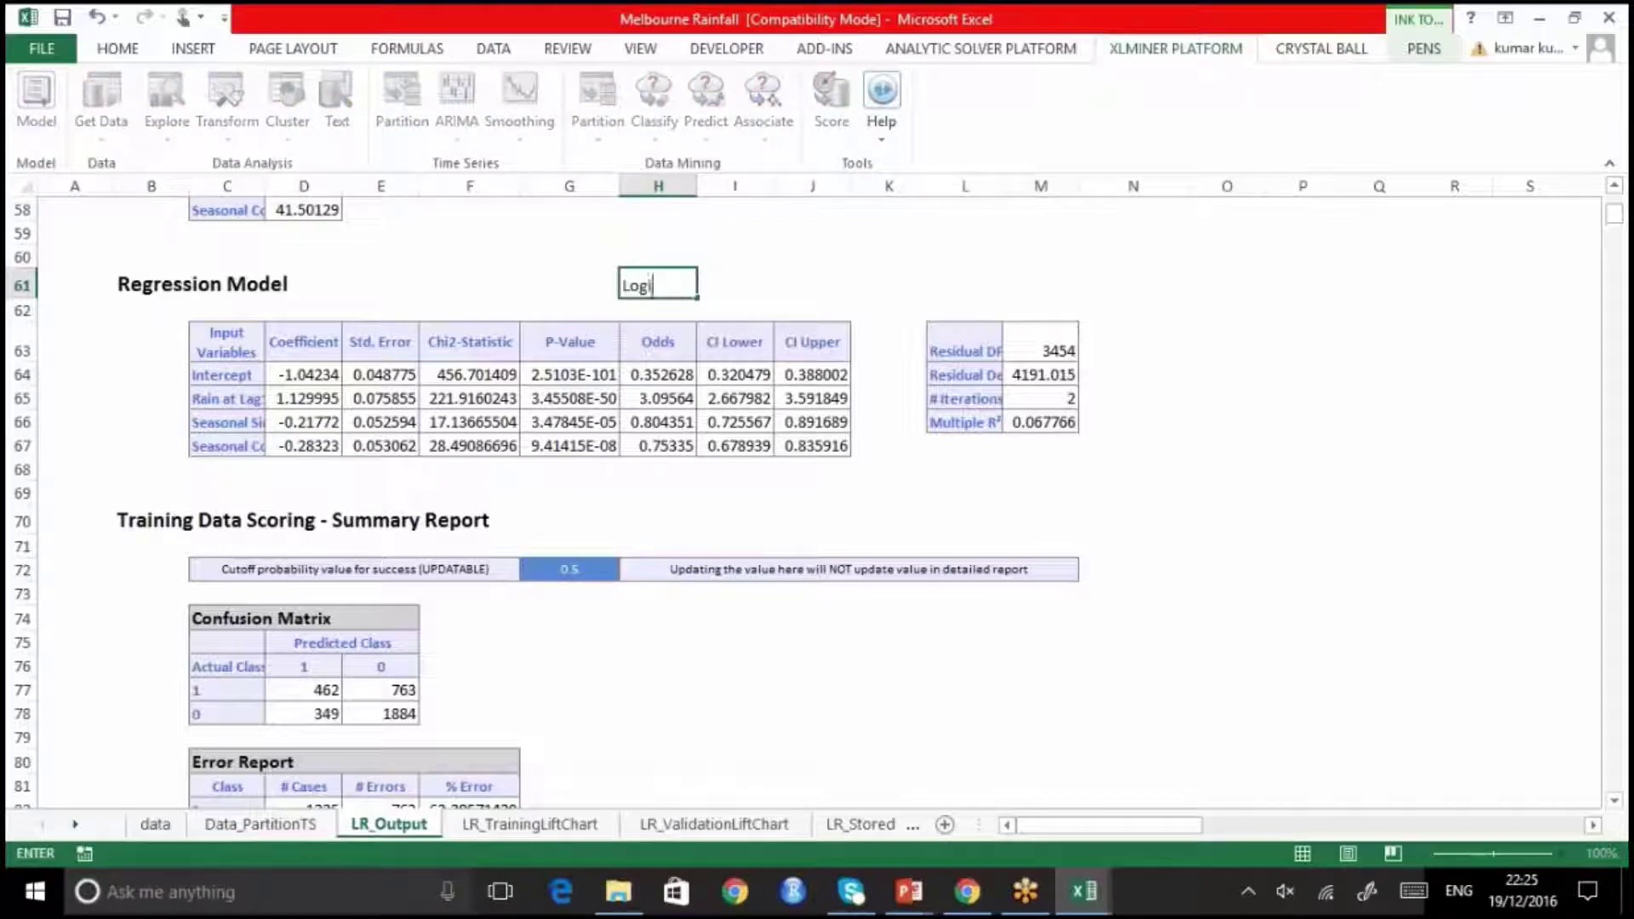
type("t (Rain = 1")
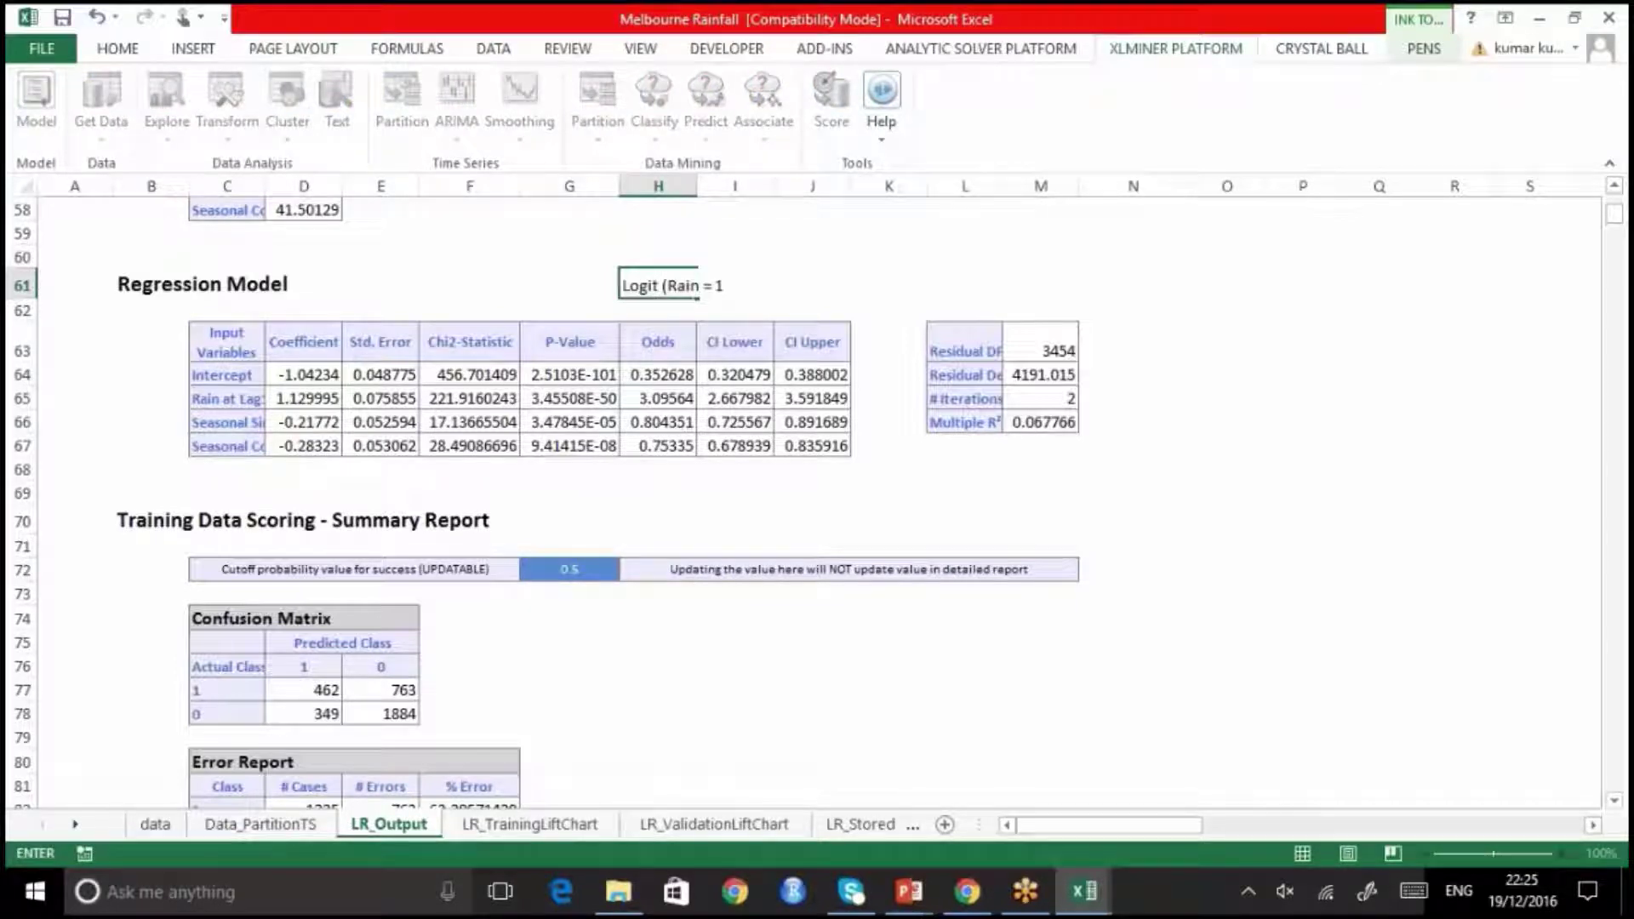
type(") = -1.04 +")
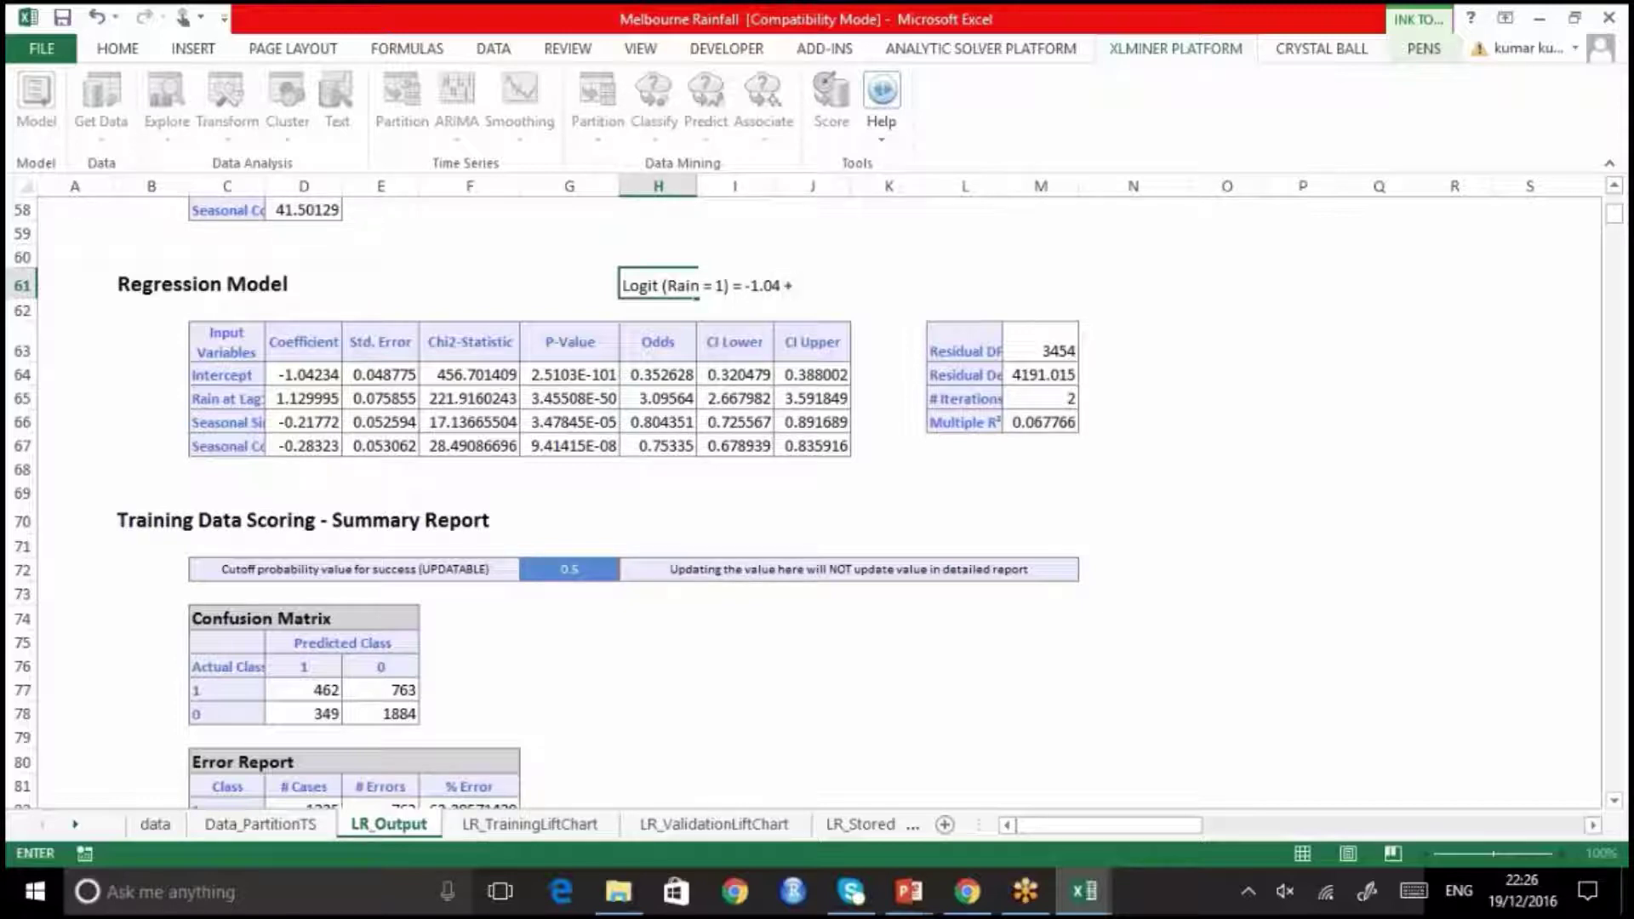
type(" 1.129(")
type("Rain @ lag 1)")
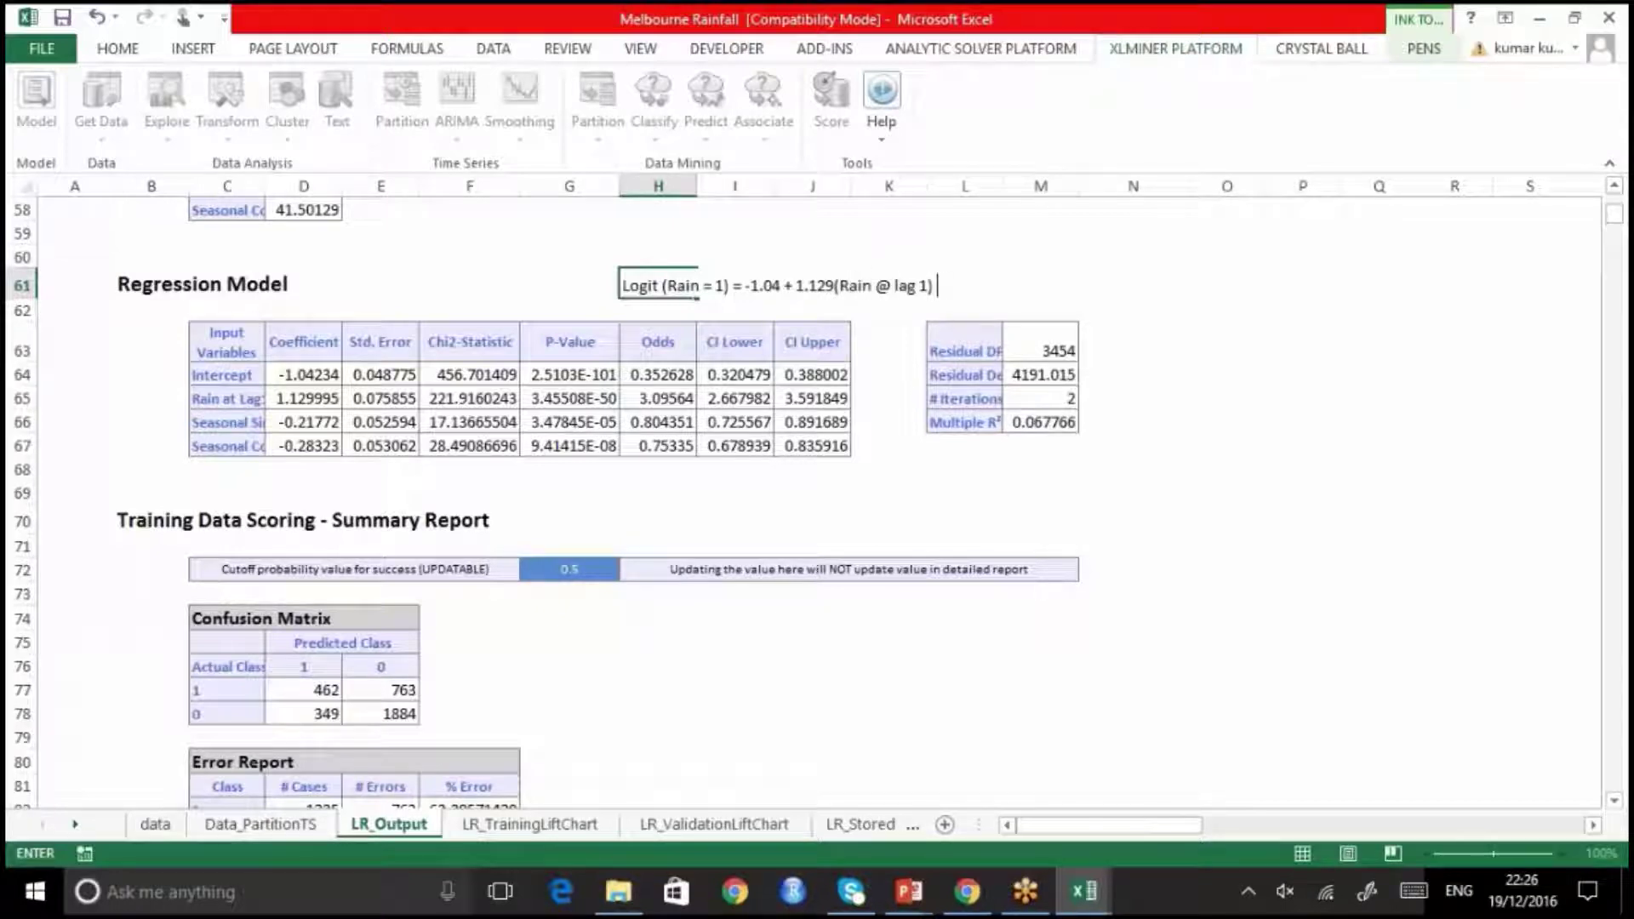
type(" -0.217 (sin(")
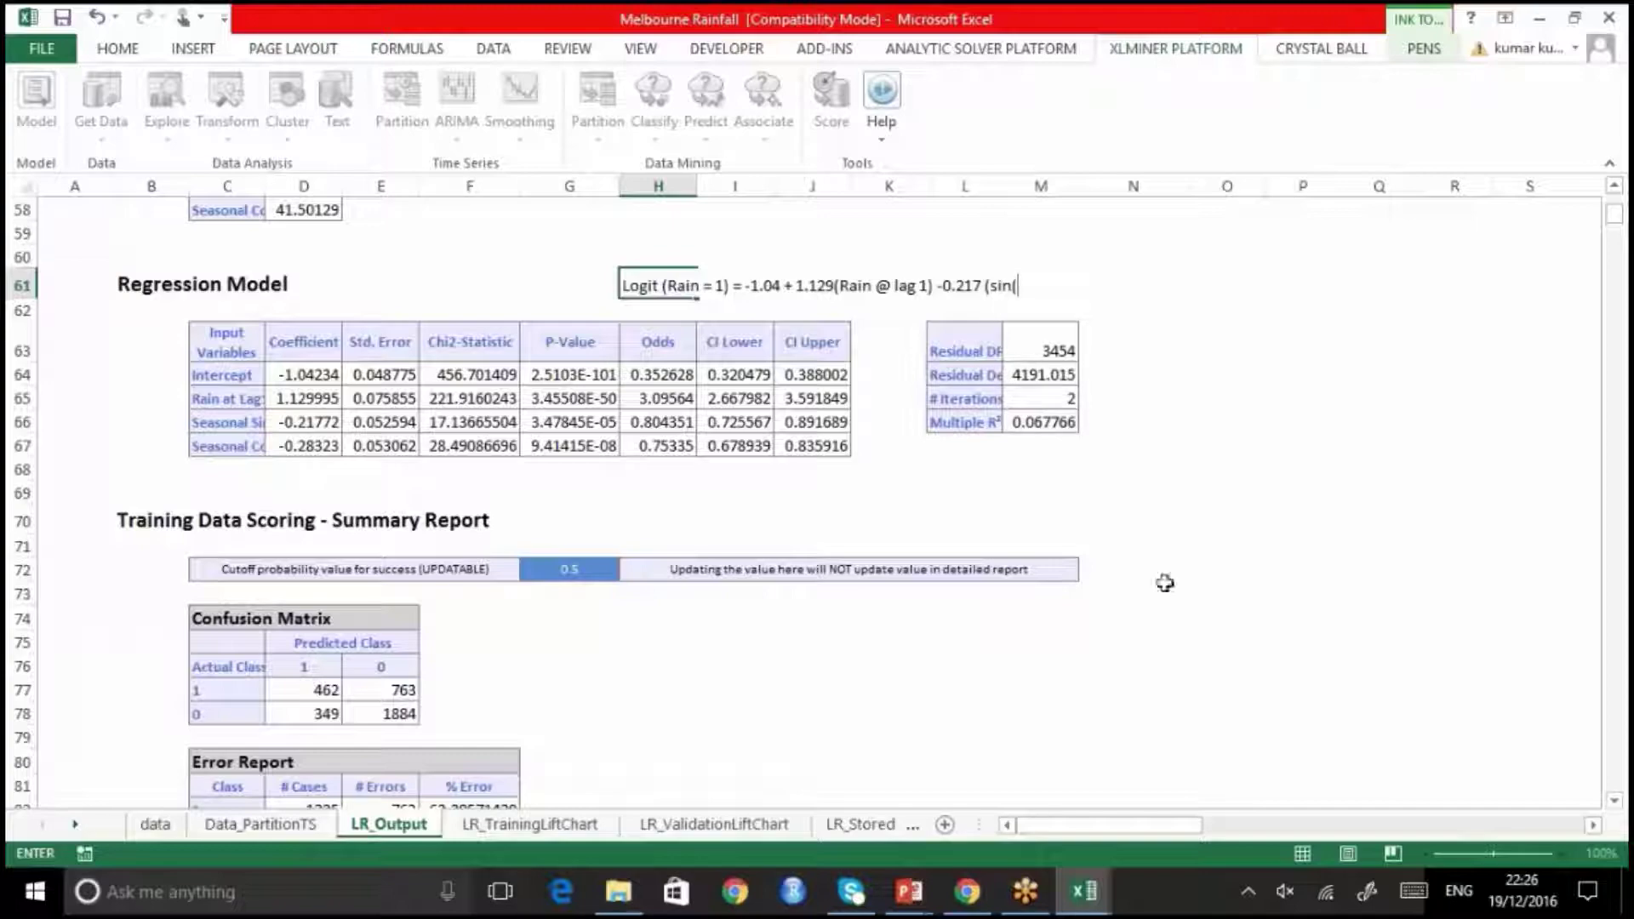
Switch to the PowerPoint slide show and consult the Forecasting – Logistic Regression slide with the logit, odds and probability formulas for rain.
left_click(919, 895)
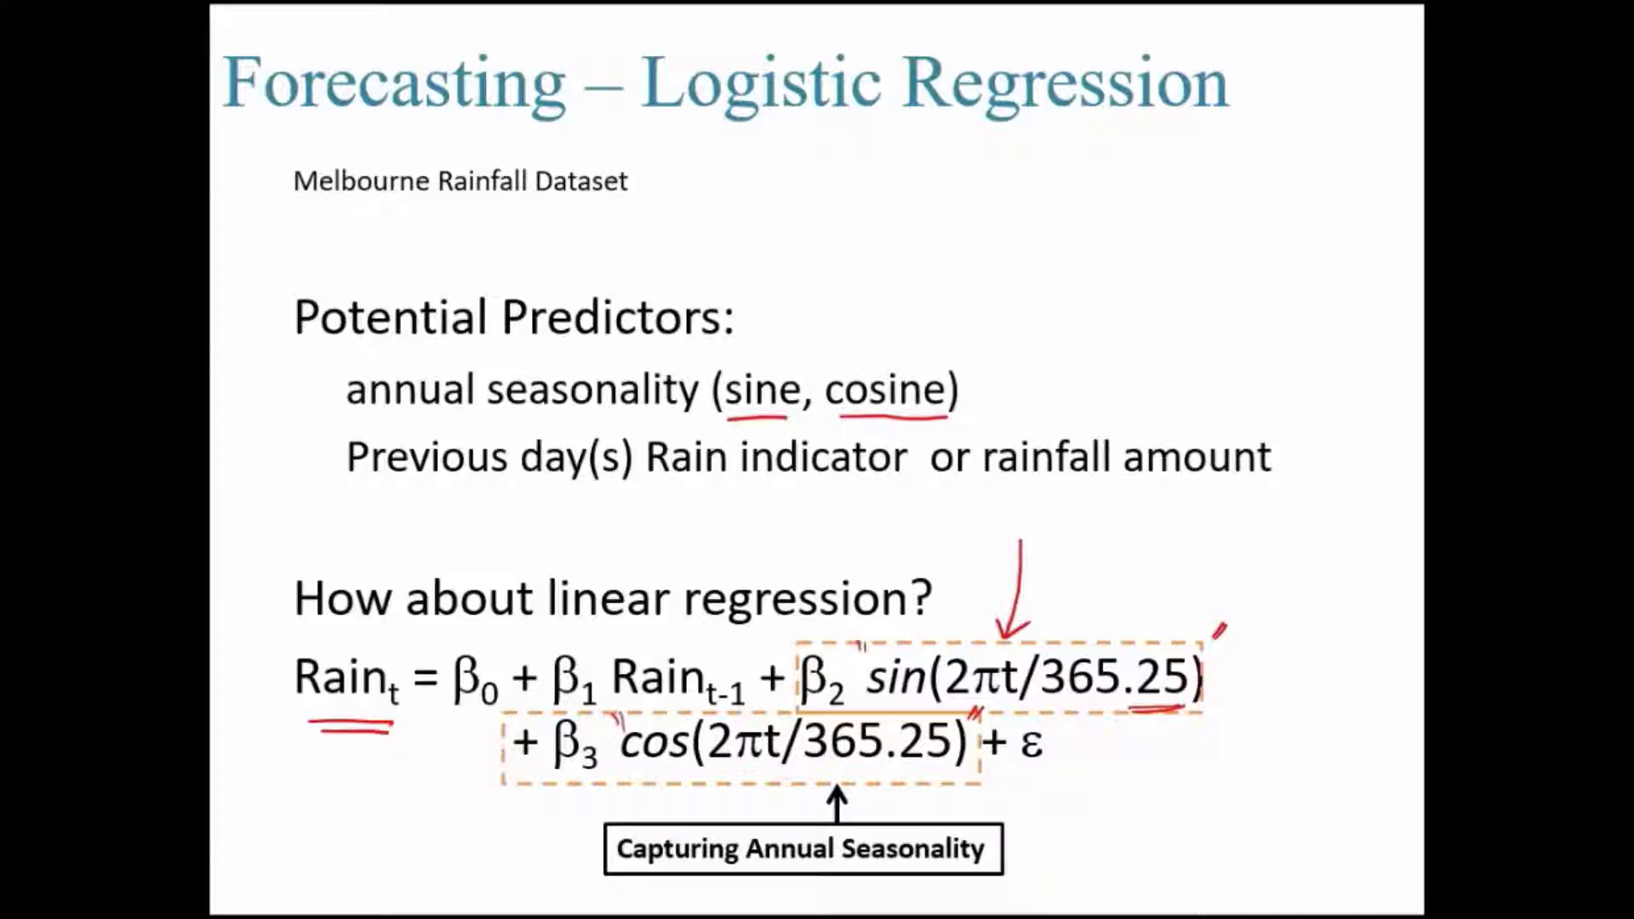
key("Right")
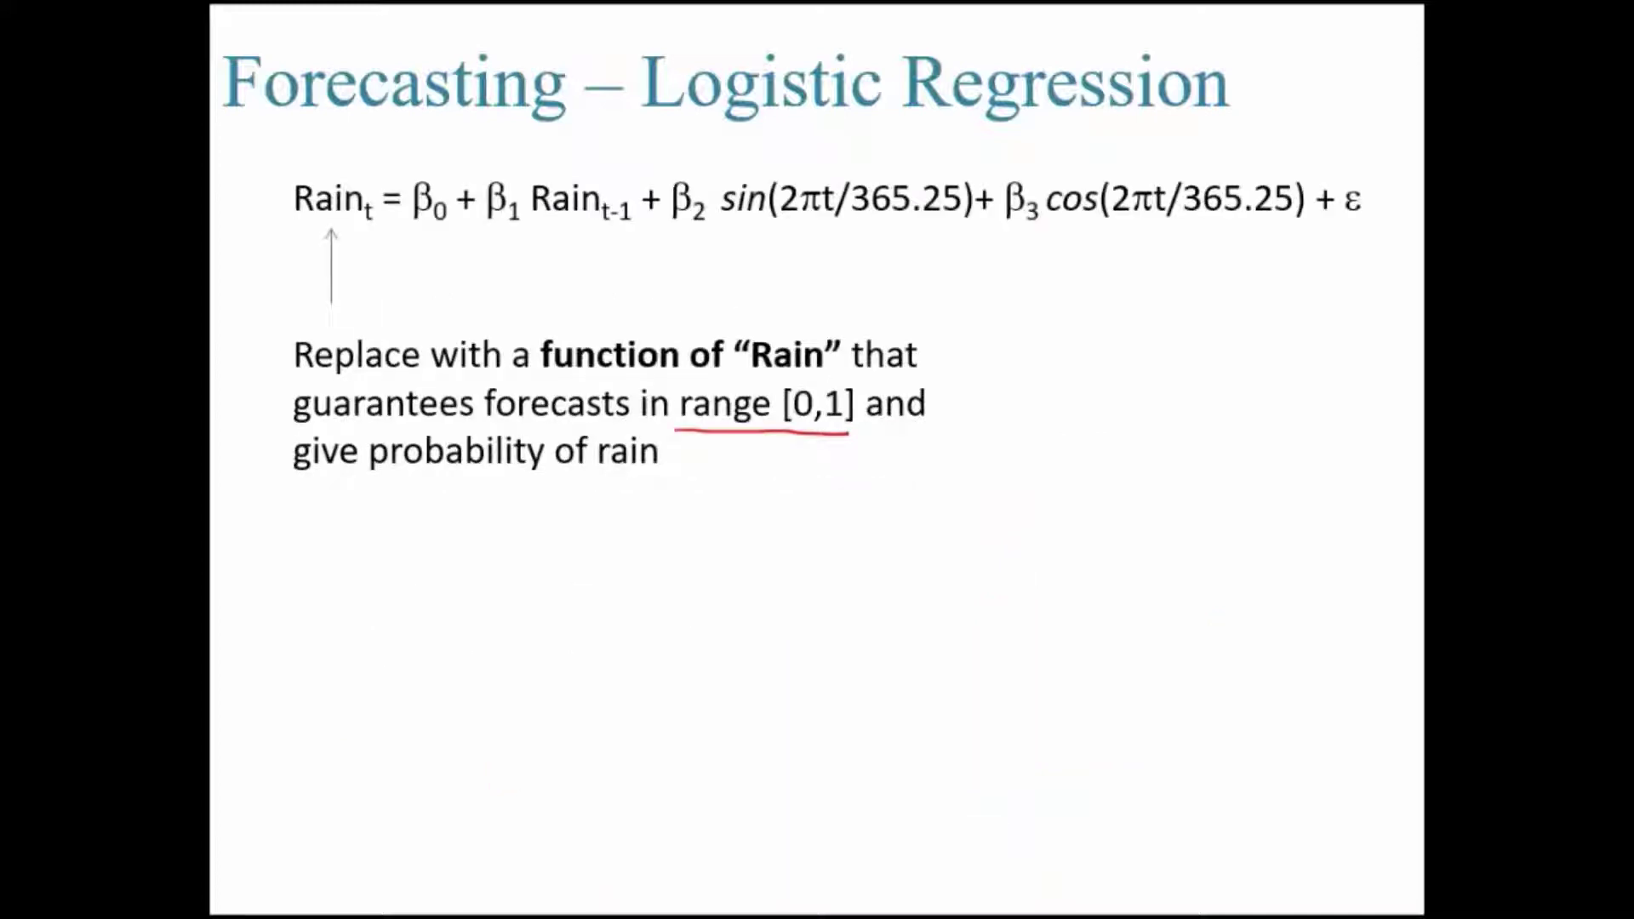
key("Right")
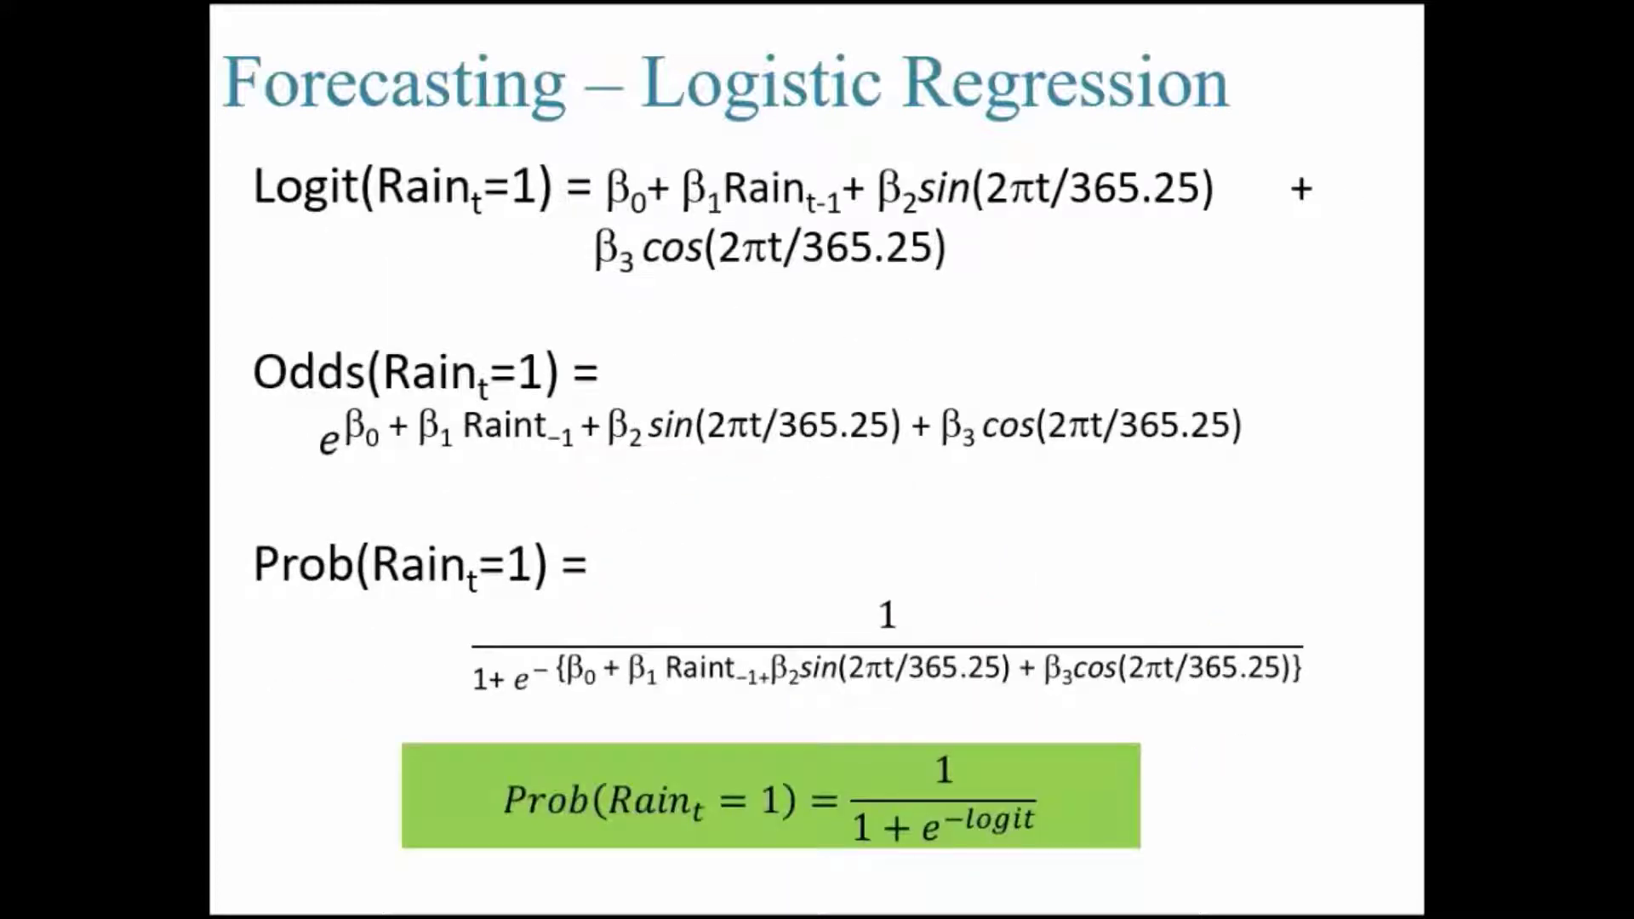